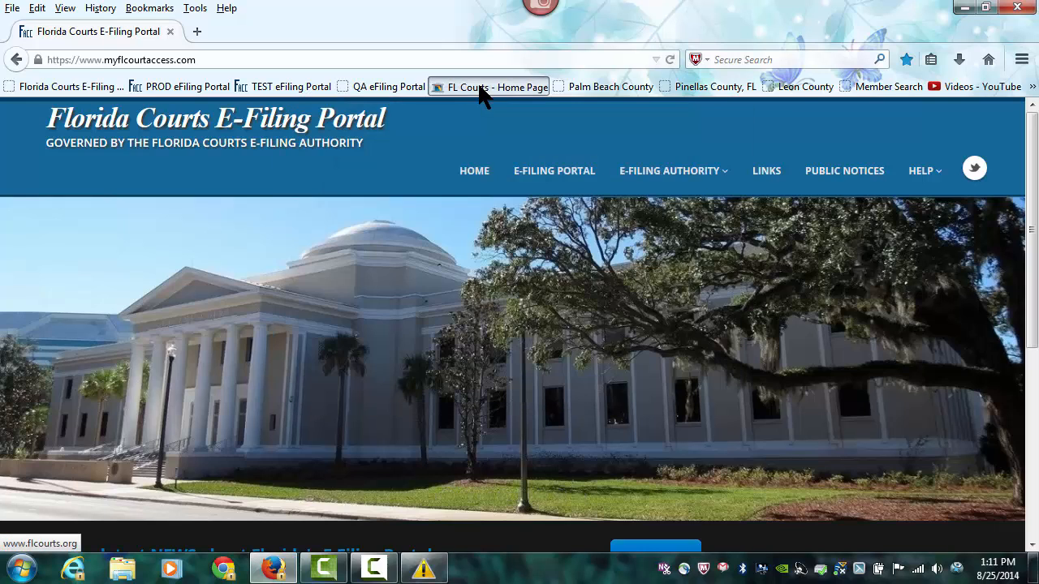
Step: Go to the Florida Courts home page and open the self-help information on Self-Help Centers Near You
click(481, 89)
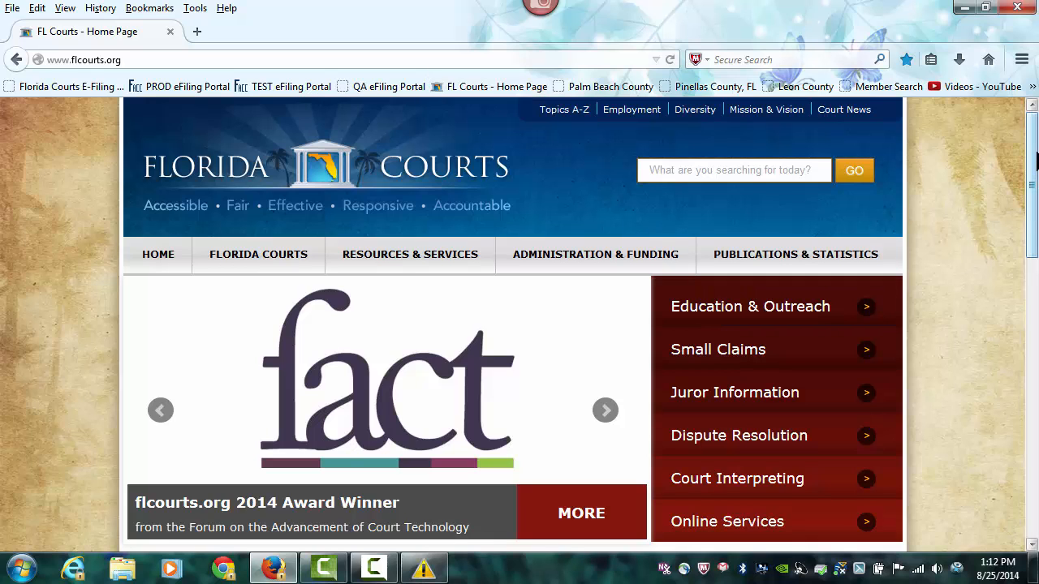
drag(1036, 154, 1037, 318)
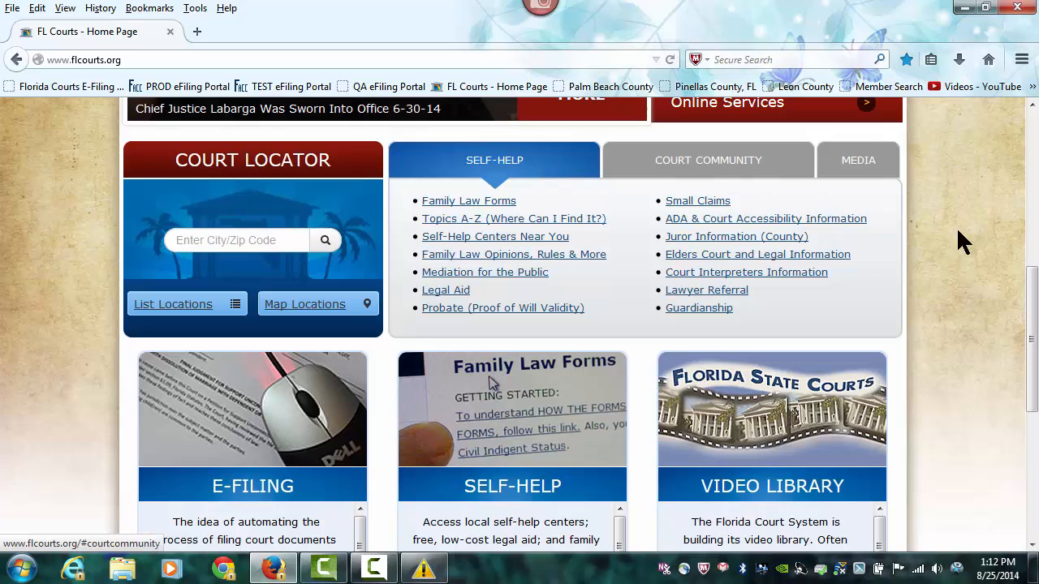
drag(1031, 290, 1033, 310)
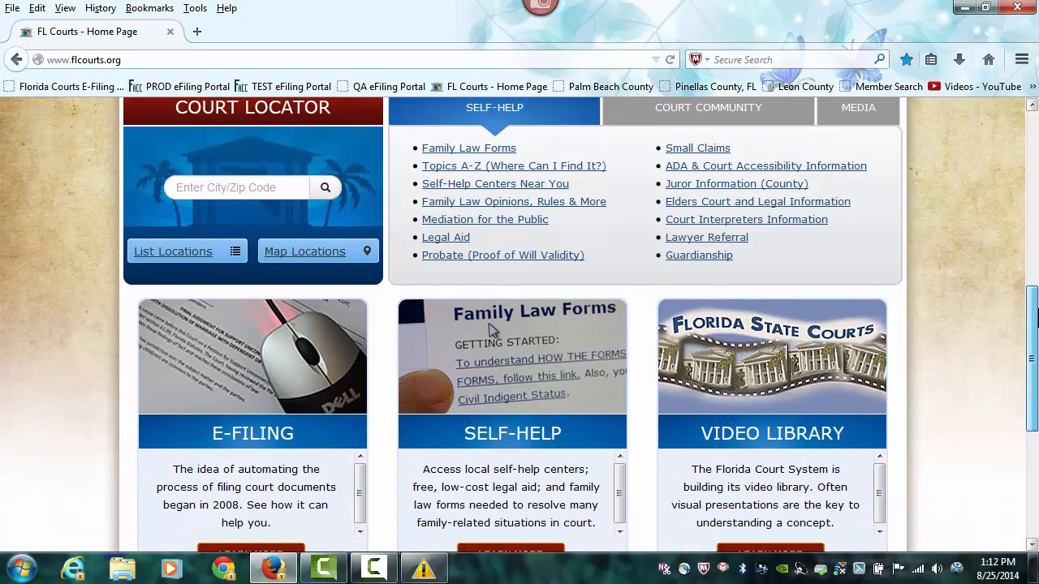
click(506, 185)
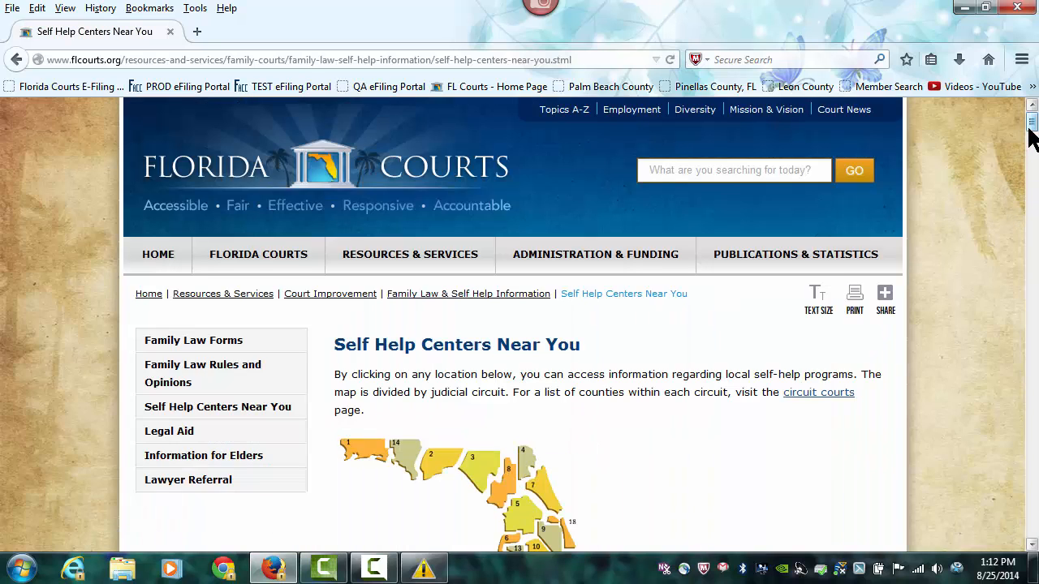
Step: Examine the judicial circuit map and the Directory of Self Help Programs from the First Circuit through the Fourth Circuit
scroll(1032, 203, down, 6)
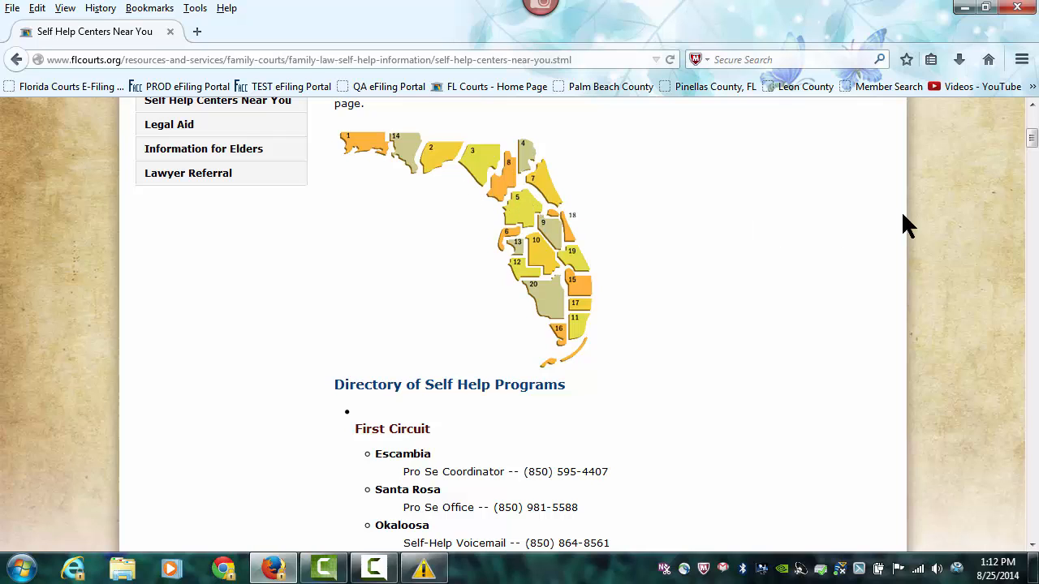
drag(1033, 139, 1033, 146)
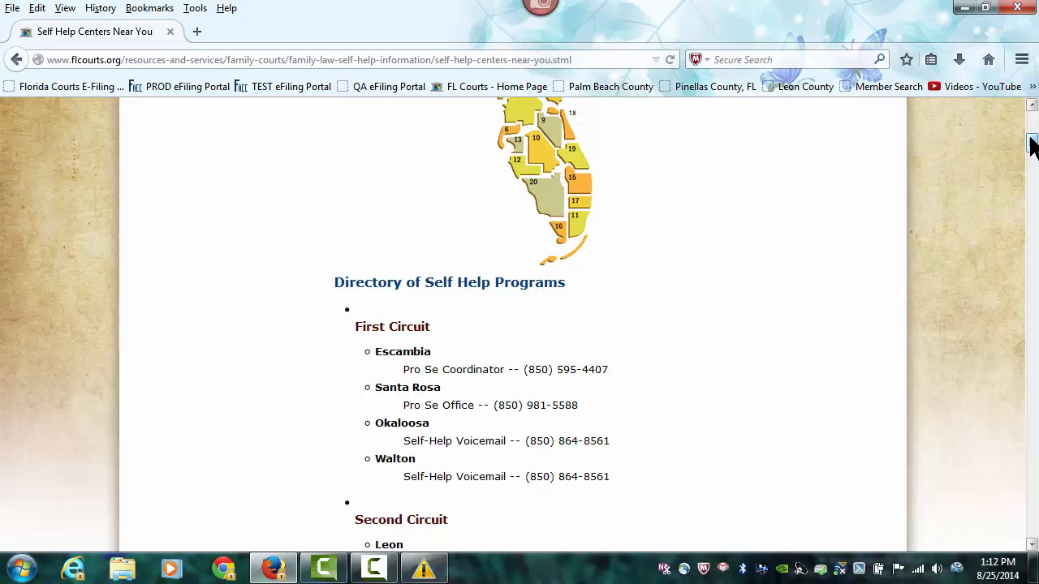
drag(1032, 145, 1032, 147)
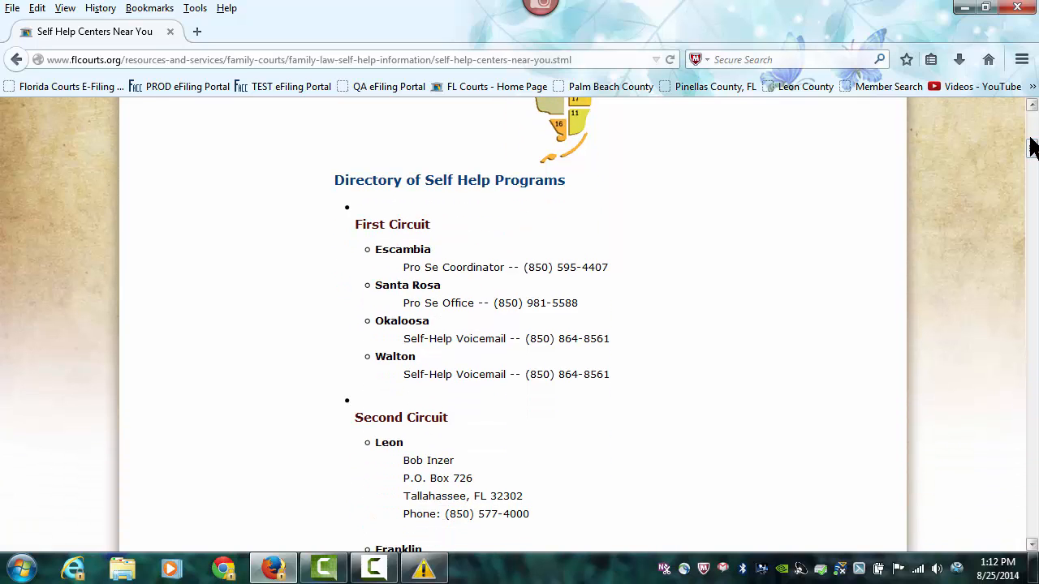
scroll(1032, 146, down, 2)
scroll(1032, 146, down, 4)
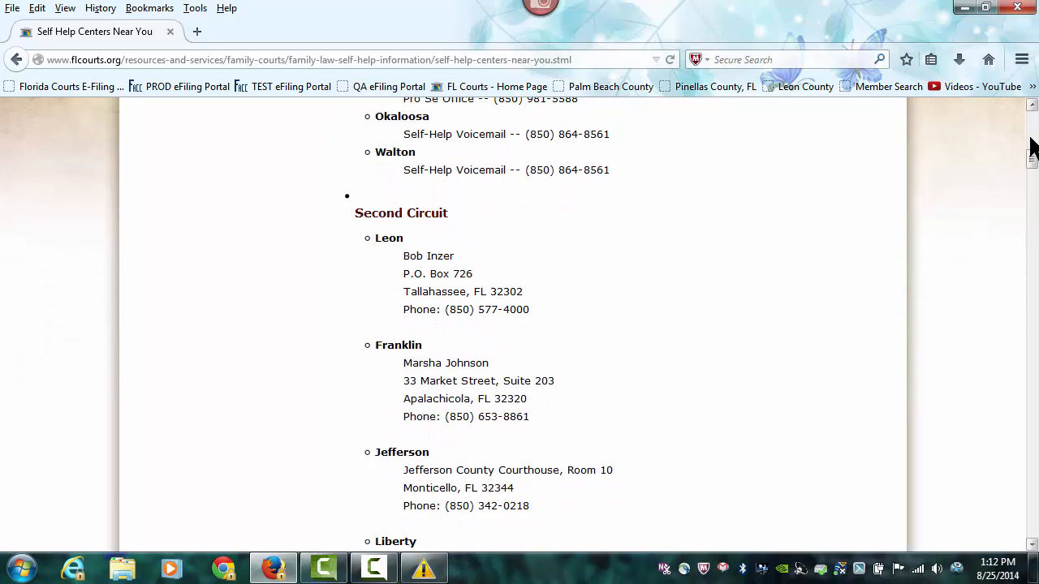
scroll(1033, 146, down, 2)
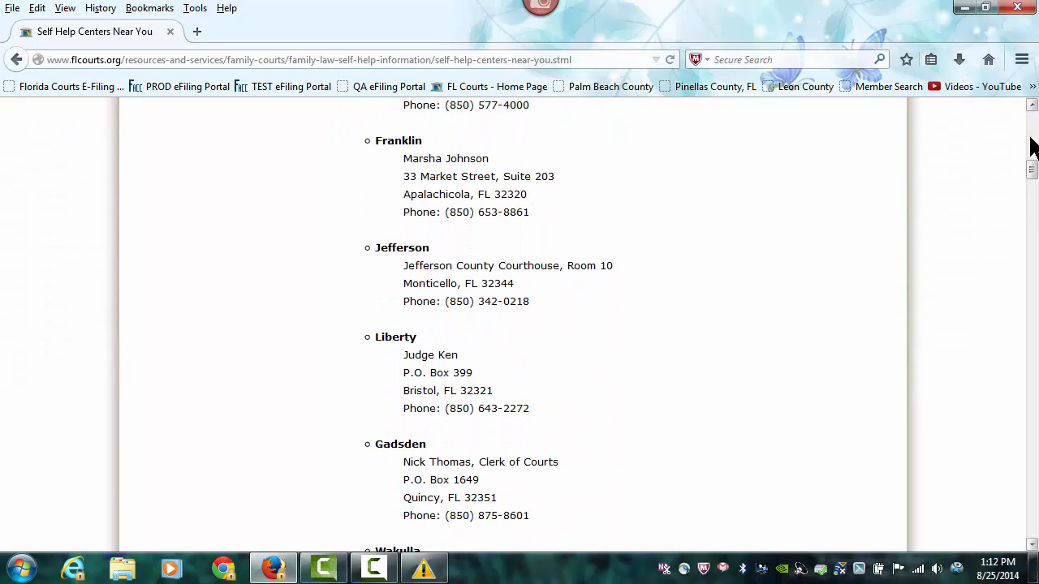
scroll(1032, 146, down, 2)
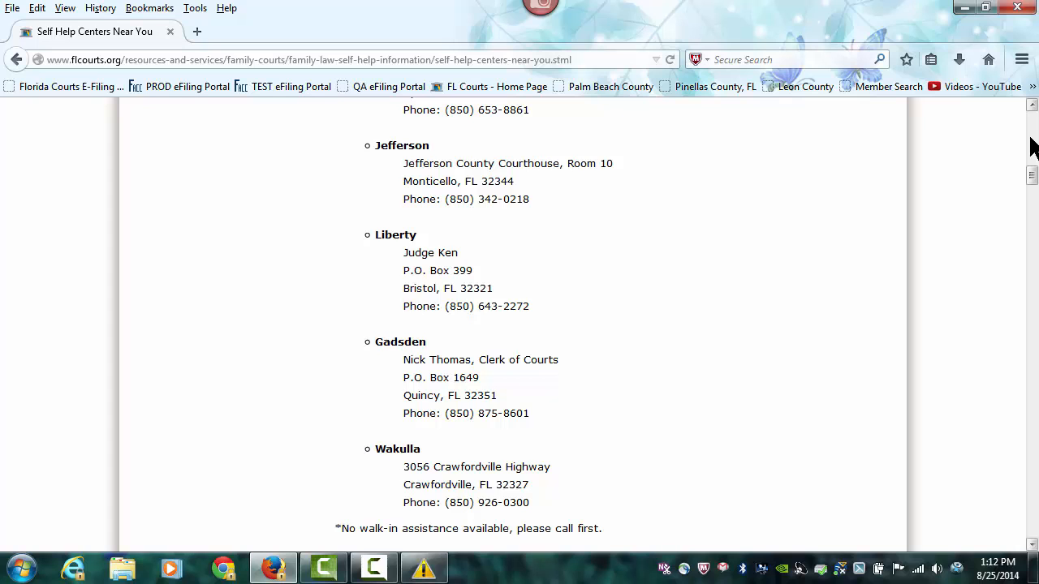
scroll(1032, 146, down, 8)
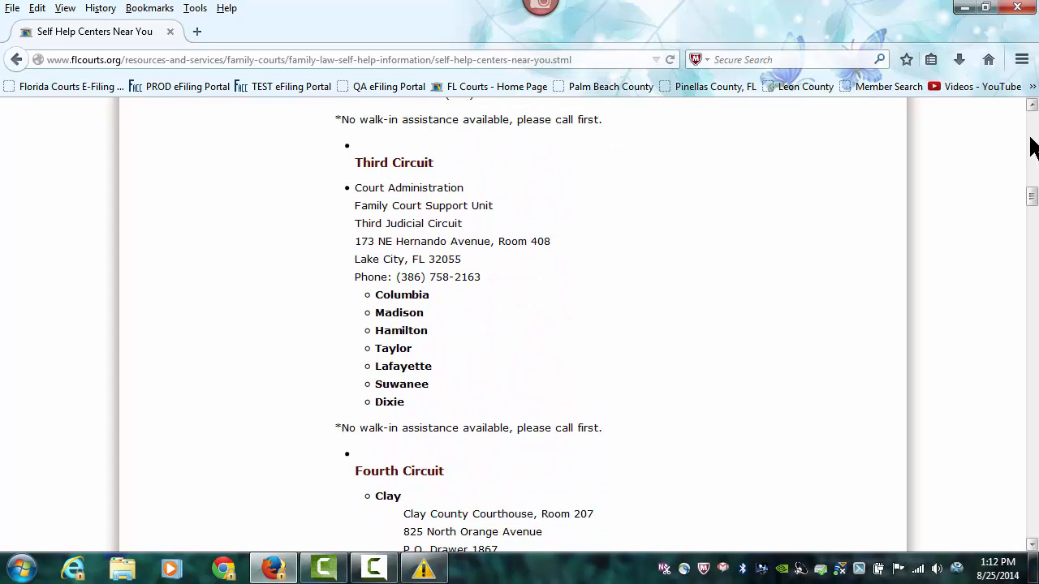
scroll(1032, 146, down, 8)
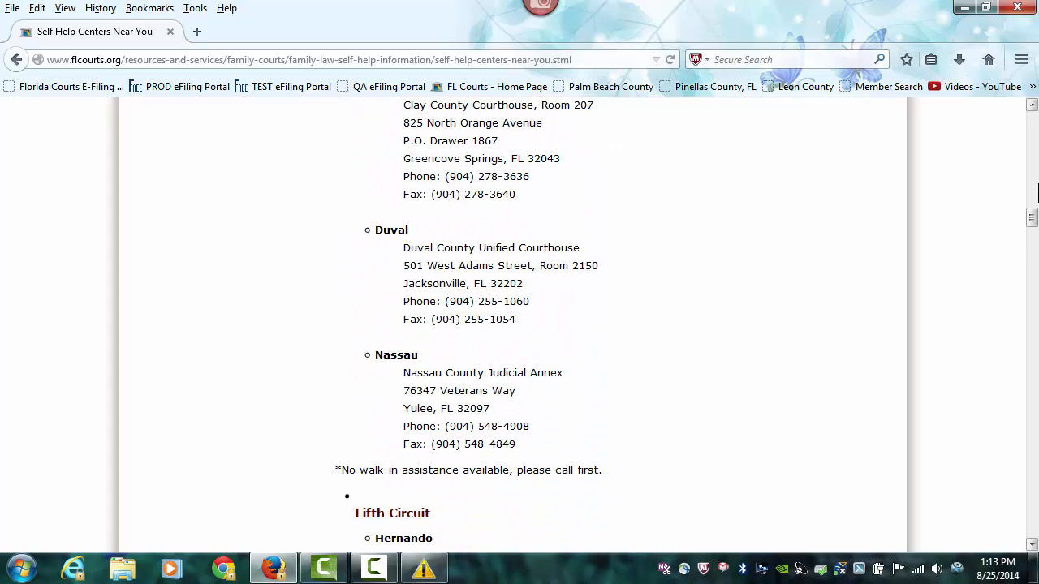
drag(1032, 219, 1031, 135)
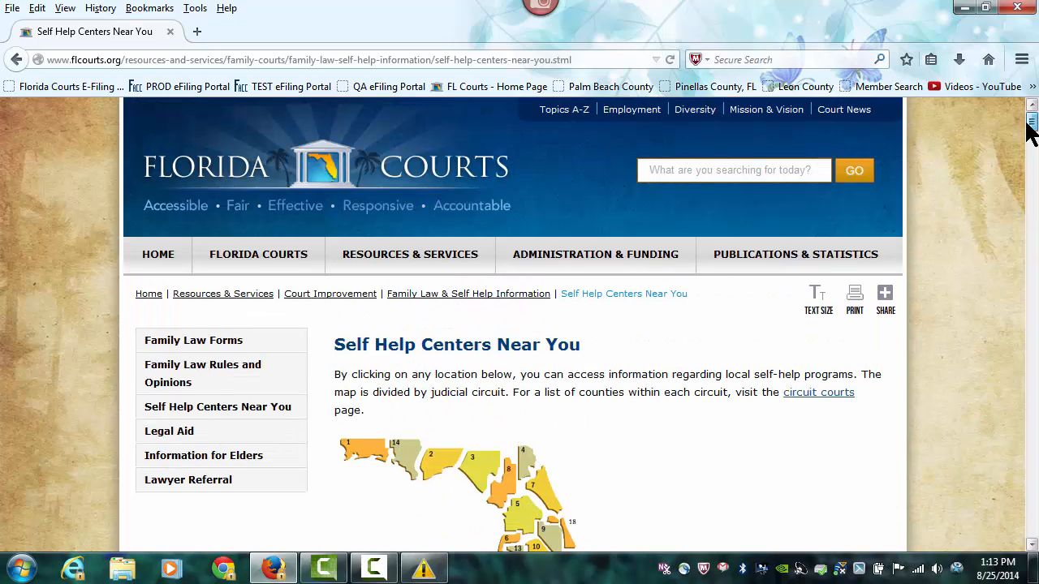
Step: Return to the Florida Courts home page, open Legal Aid, and review the list of local legal aid websites
click(487, 86)
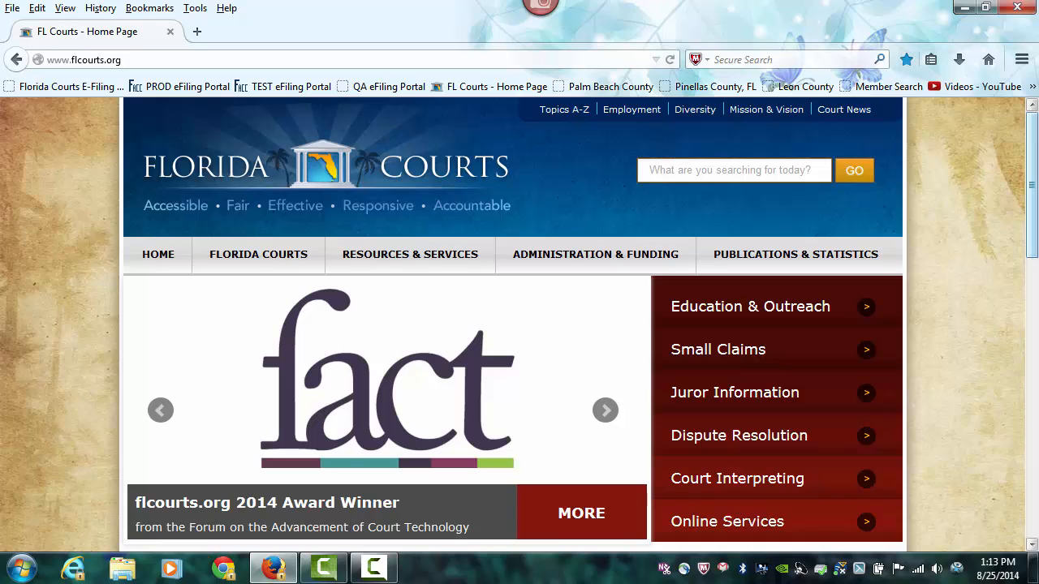
drag(1033, 158, 1037, 285)
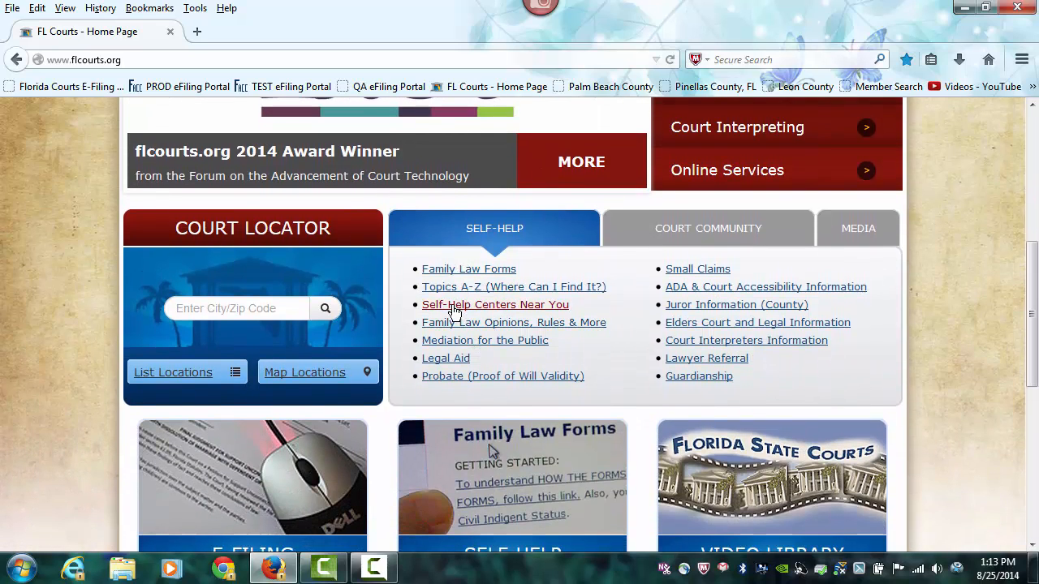
click(446, 363)
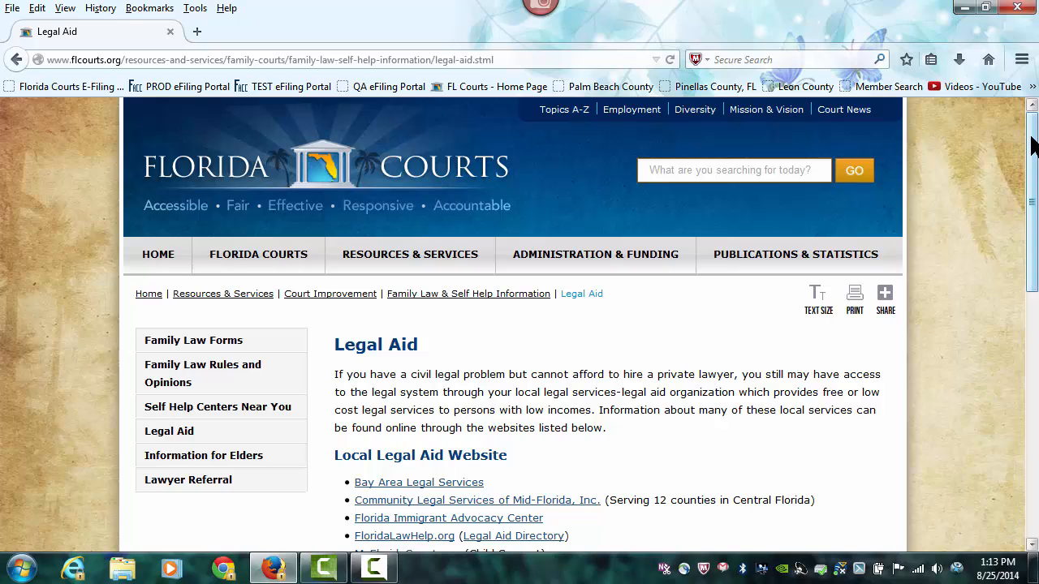
drag(1033, 144, 1035, 294)
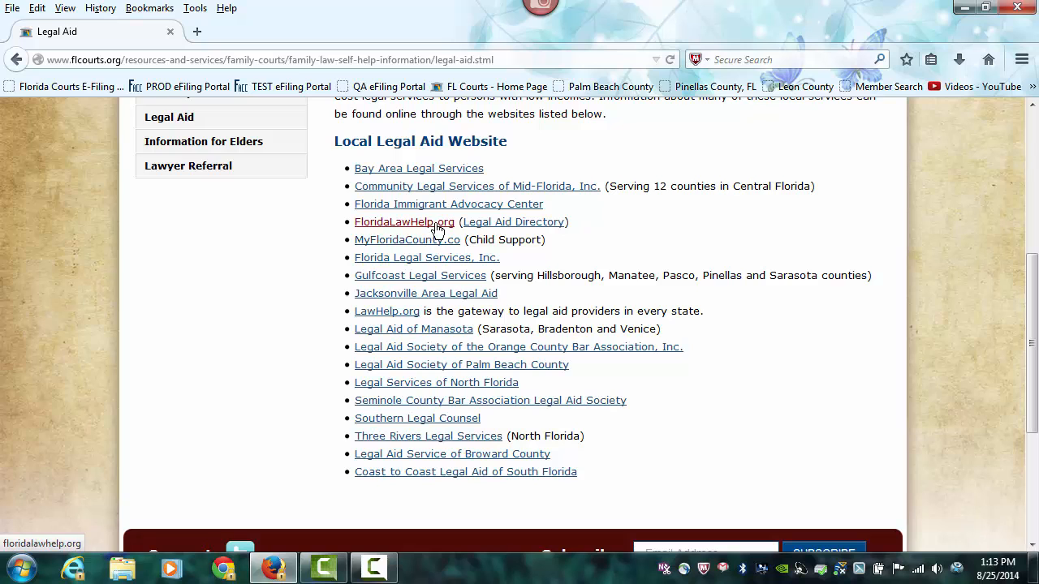
drag(1030, 326, 1030, 252)
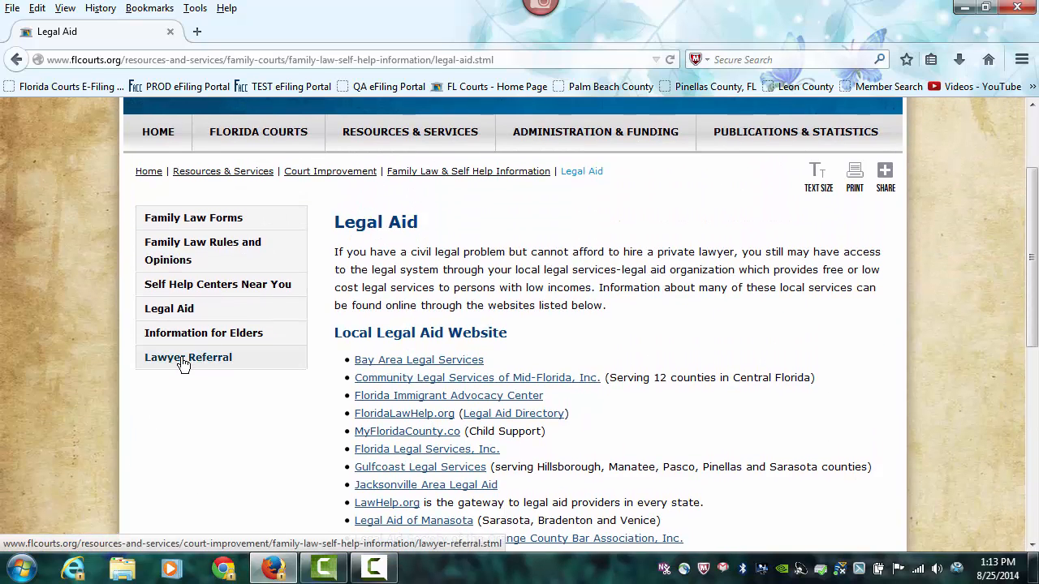
Step: Open the Lawyer Referral page and follow its link to The Florida Bar's Lawyer Referral Service consumer information
click(209, 362)
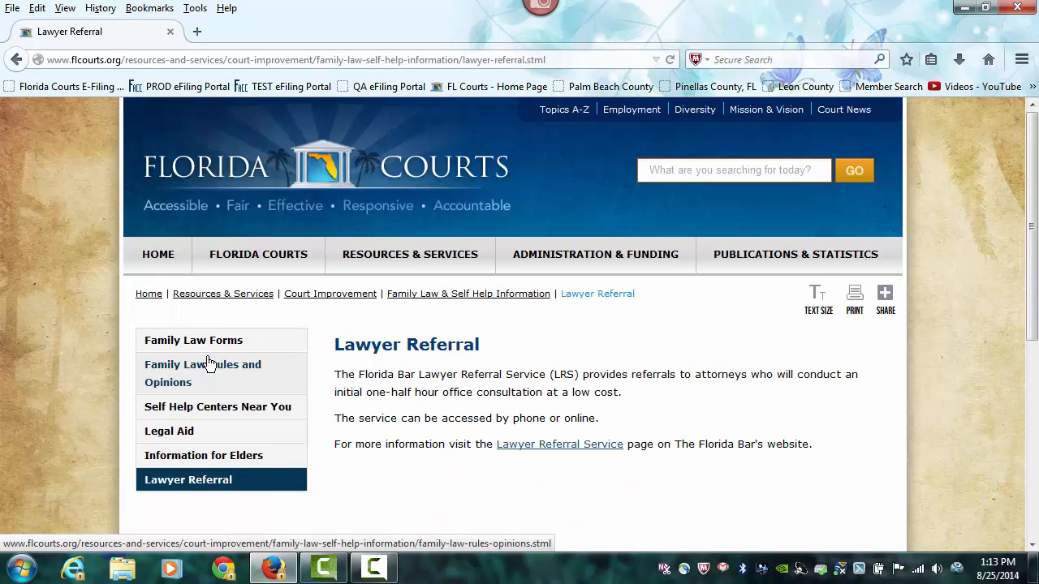
click(597, 454)
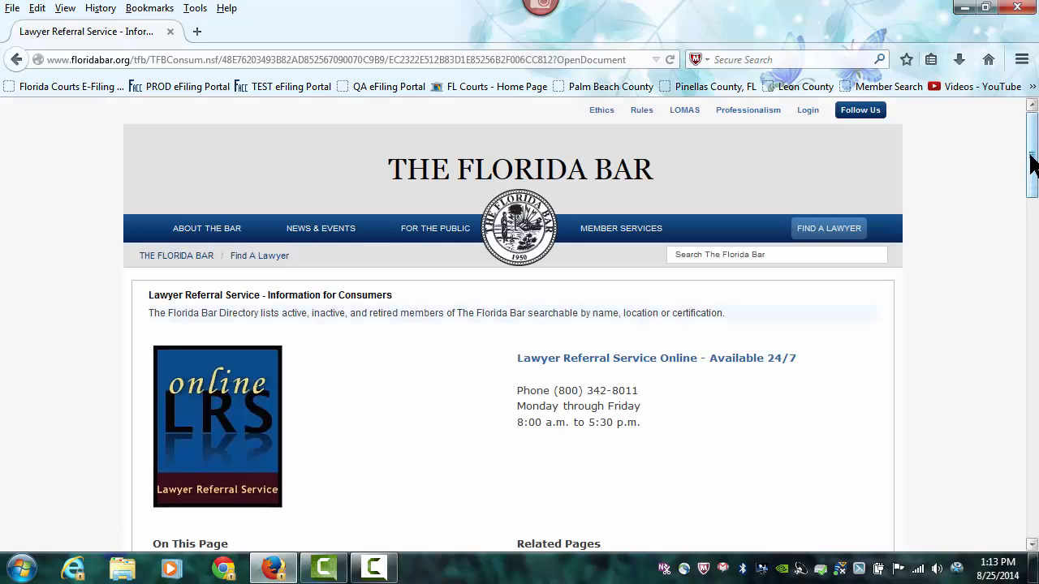
drag(1033, 162, 1034, 185)
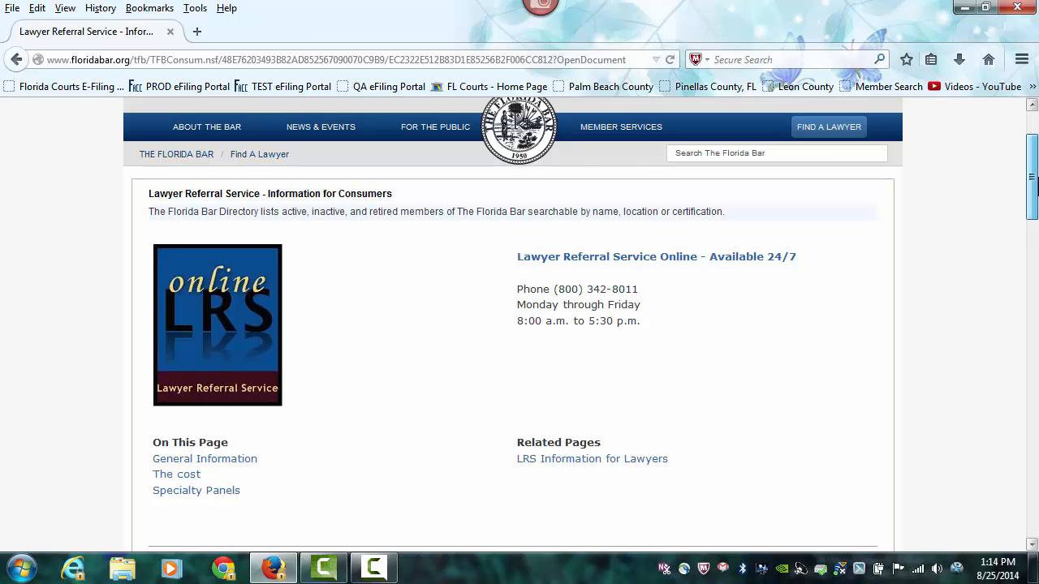
drag(1035, 185, 1033, 159)
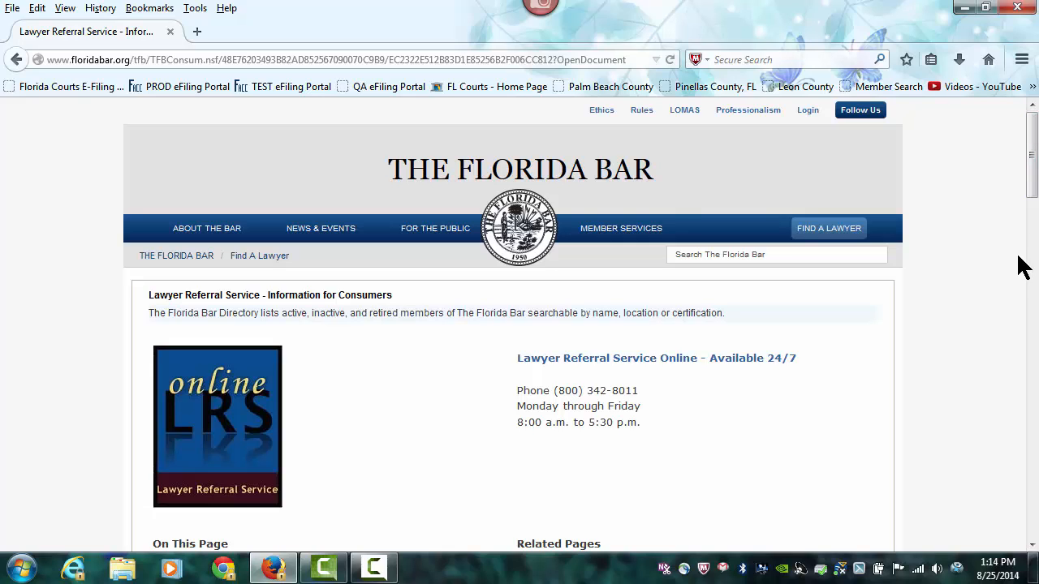
Step: Return to the Florida Courts home page and open the full Self-Help section on family law and self-help information
click(509, 84)
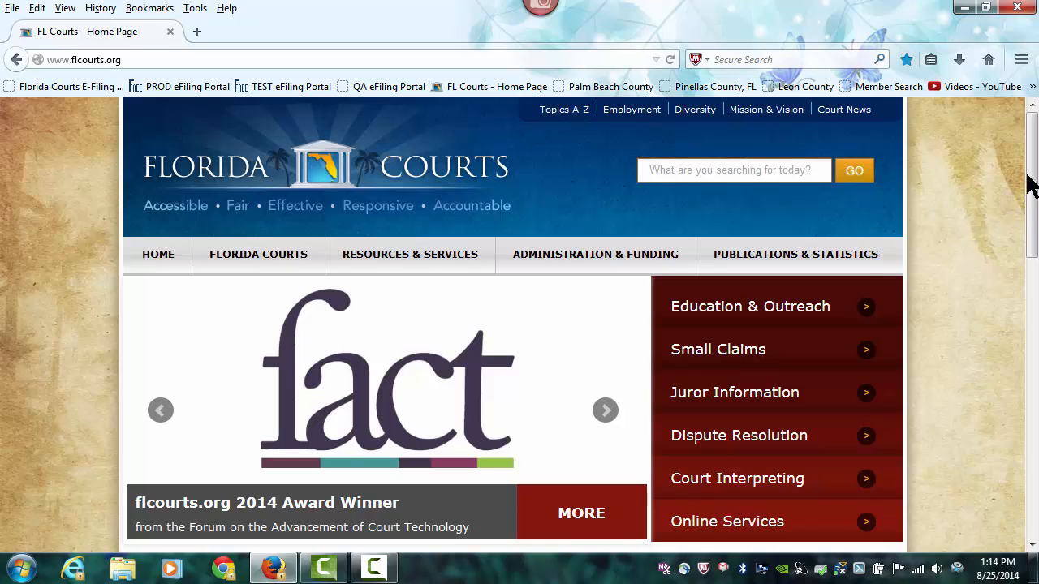
scroll(1031, 174, down, 3)
scroll(1035, 306, down, 7)
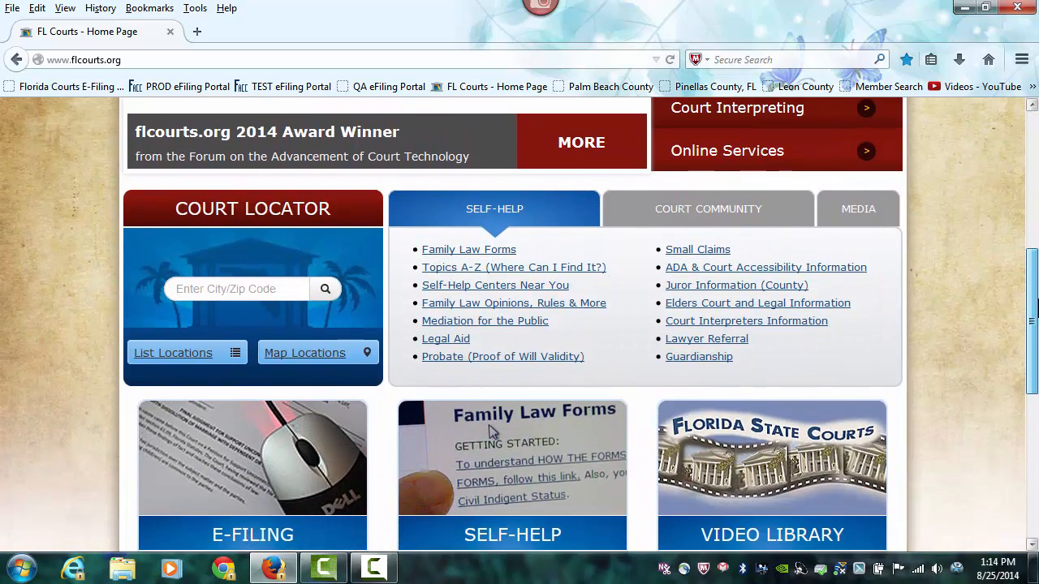
drag(1036, 307, 1036, 357)
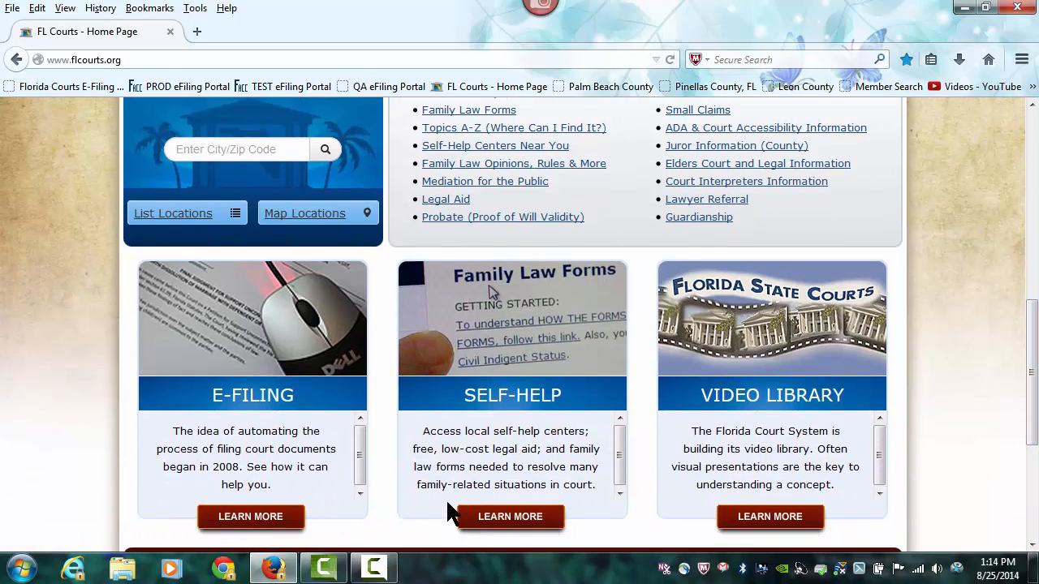
click(511, 520)
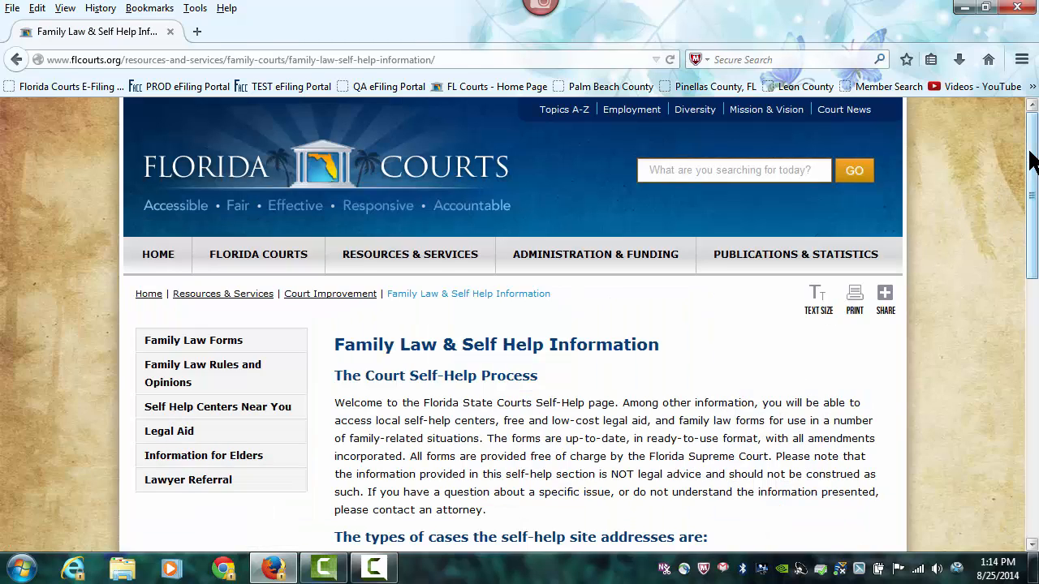
Step: Read the court self-help process description and the list of case types the self-help site addresses
drag(1033, 159, 1035, 205)
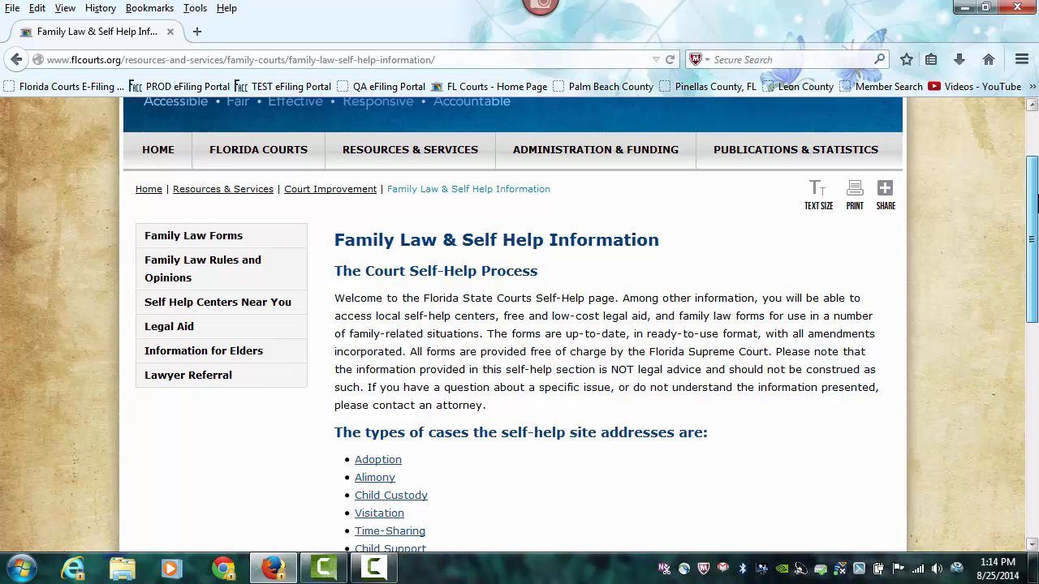
scroll(387, 497, down, 1)
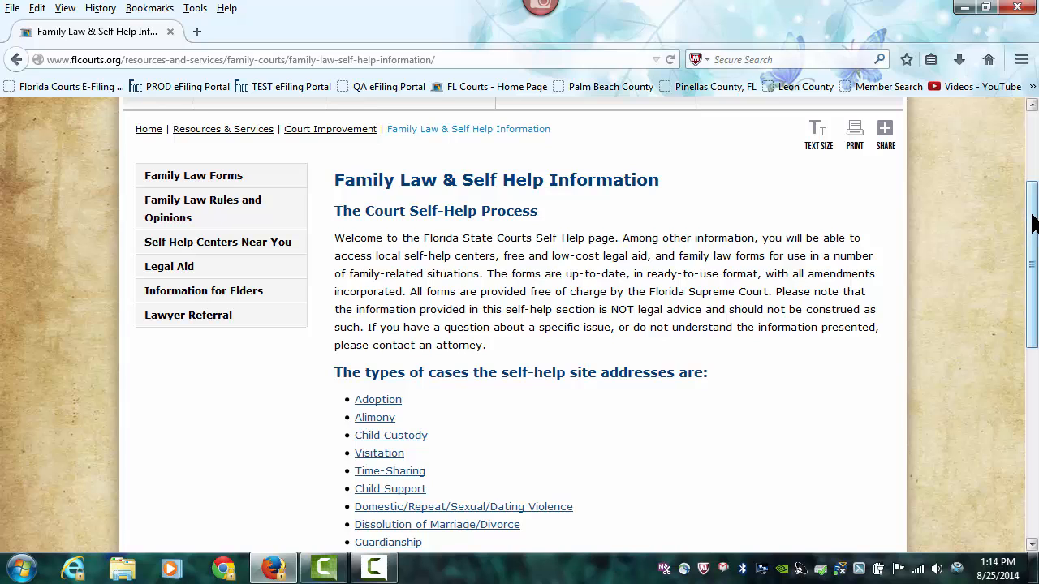
drag(1033, 225, 1033, 234)
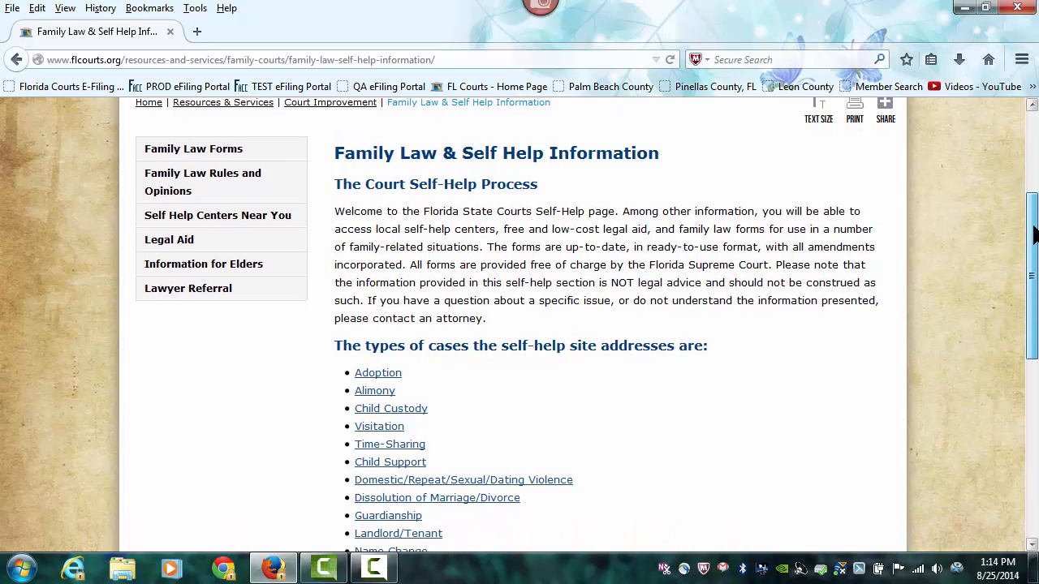
drag(1033, 234, 1036, 304)
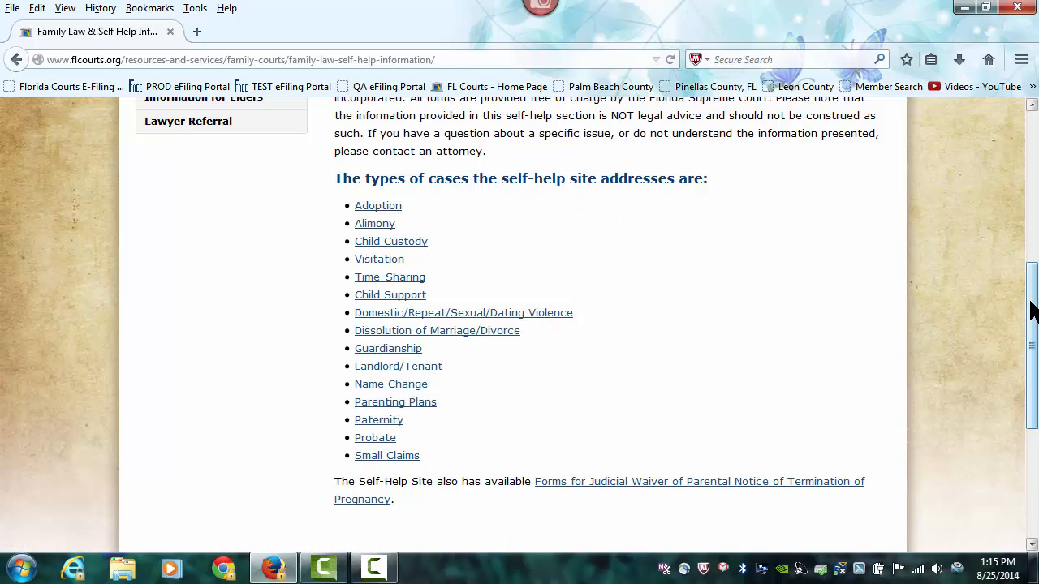
drag(1033, 309, 1034, 157)
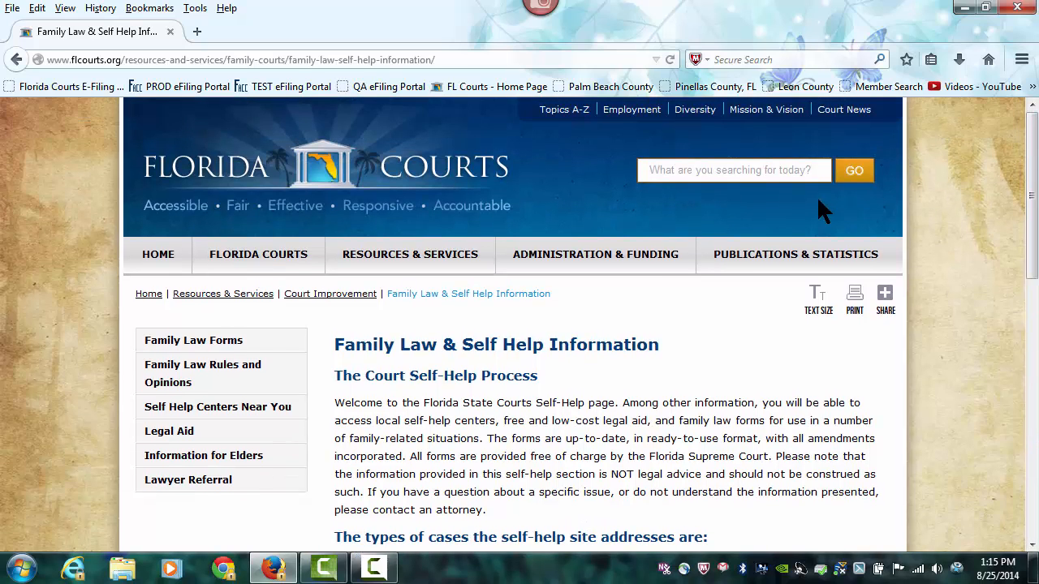
Step: Go from the Florida Courts home page to the Palm Beach County clerk's website and open its Self Service Center page
click(479, 89)
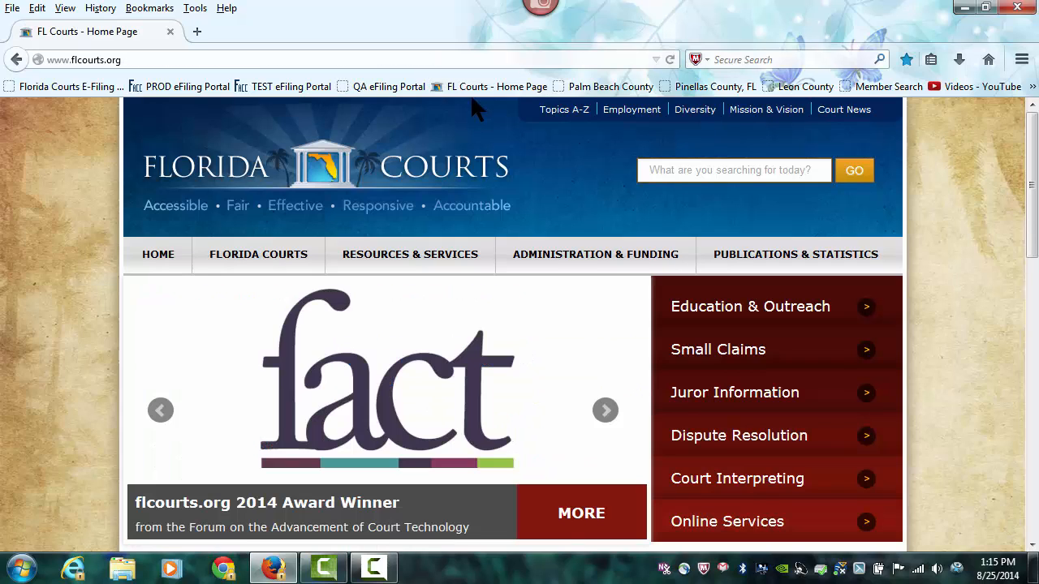
click(590, 88)
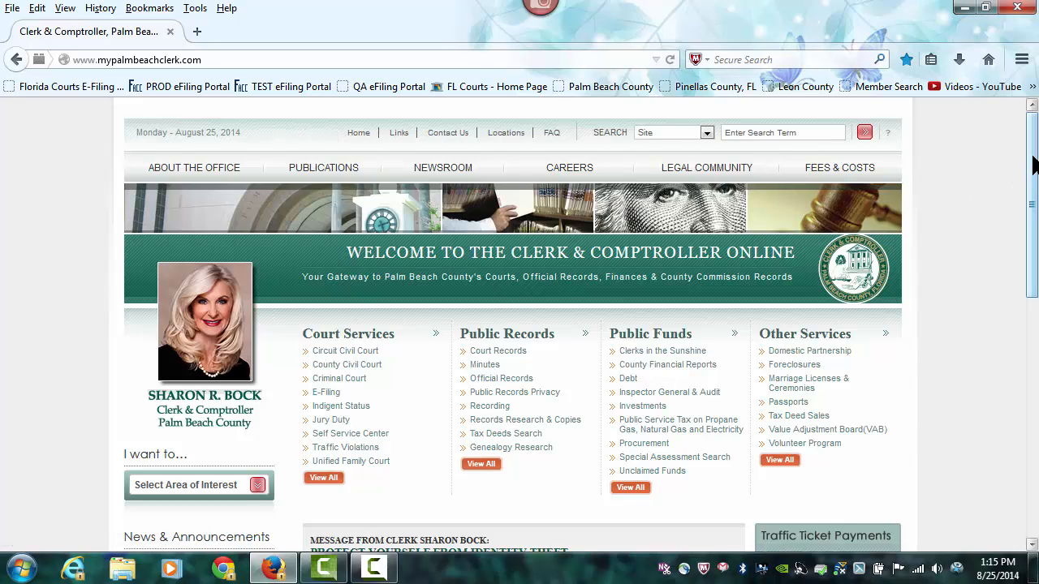
drag(1033, 164, 1033, 209)
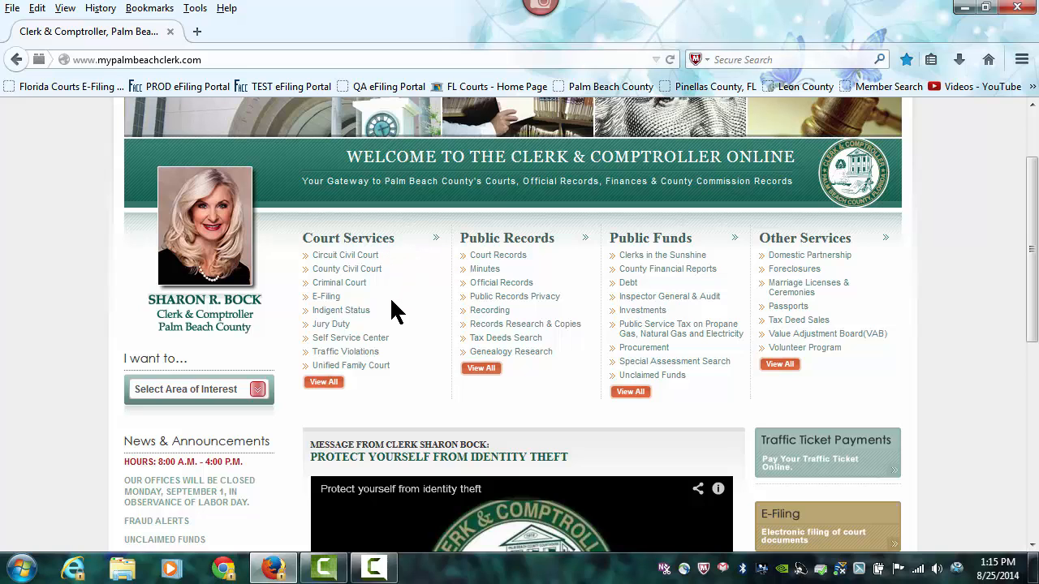
click(350, 338)
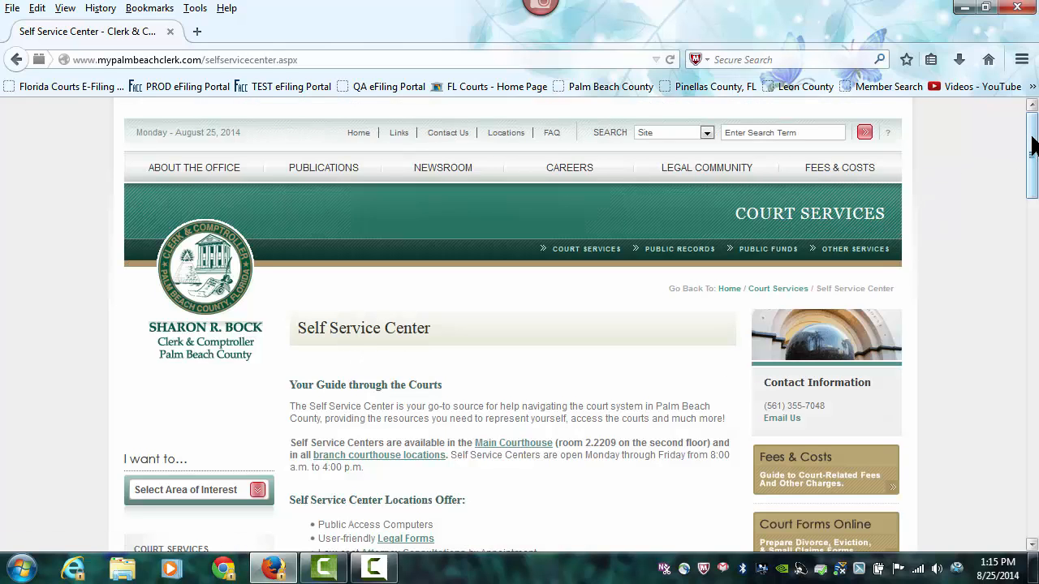
Step: Examine the Palm Beach County Self Service Center page, covering its services, legal forms, online document filing and interactive online forms
drag(1033, 144, 1033, 183)
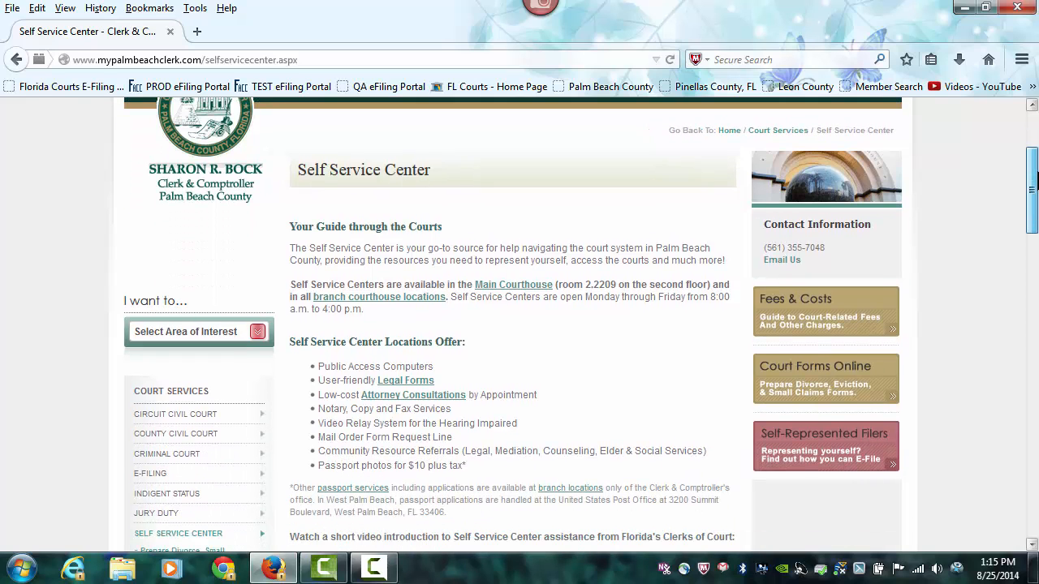
scroll(1032, 182, down, 2)
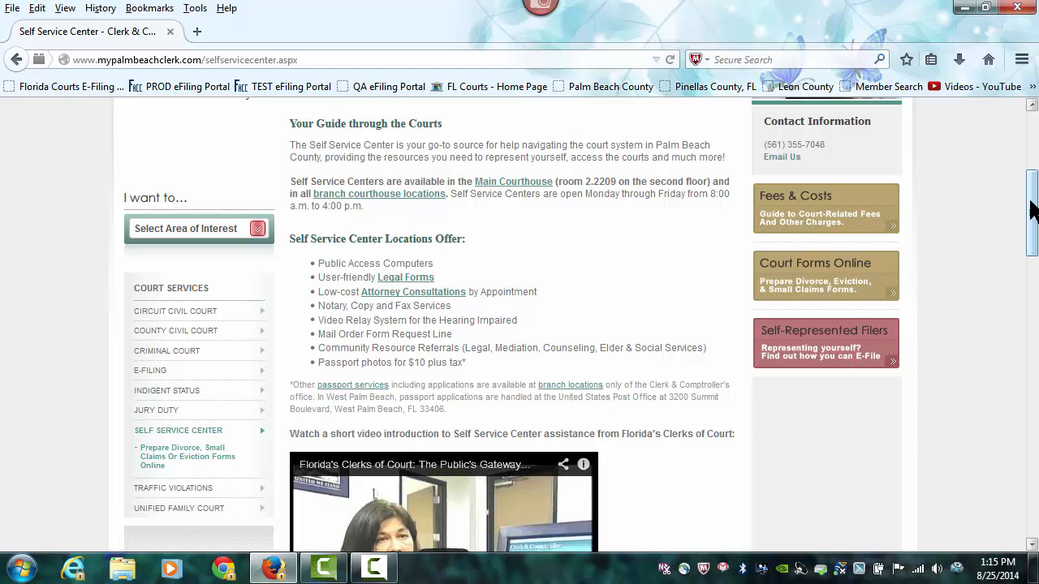
scroll(1032, 209, down, 4)
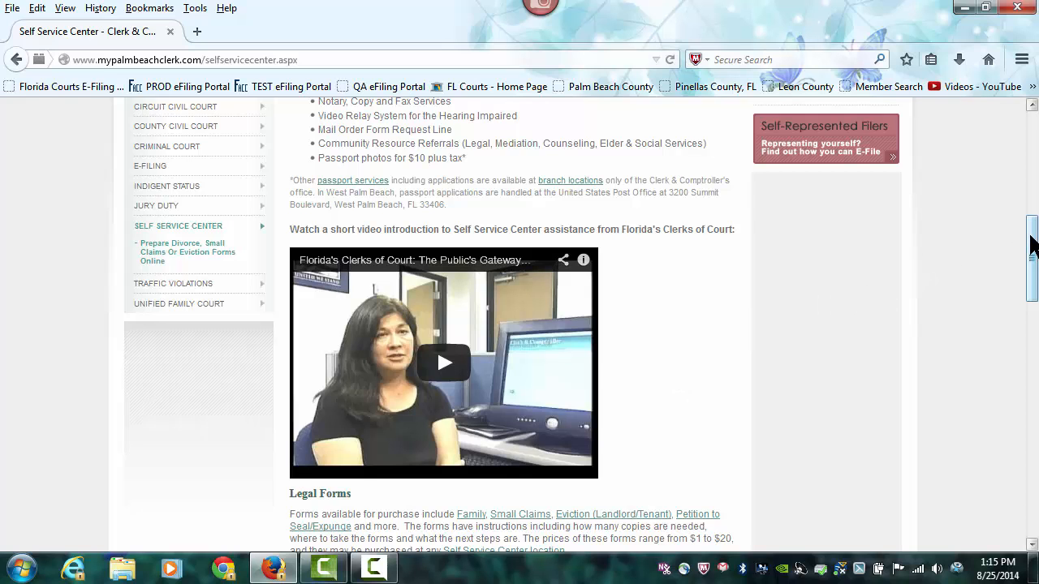
scroll(1032, 245, down, 4)
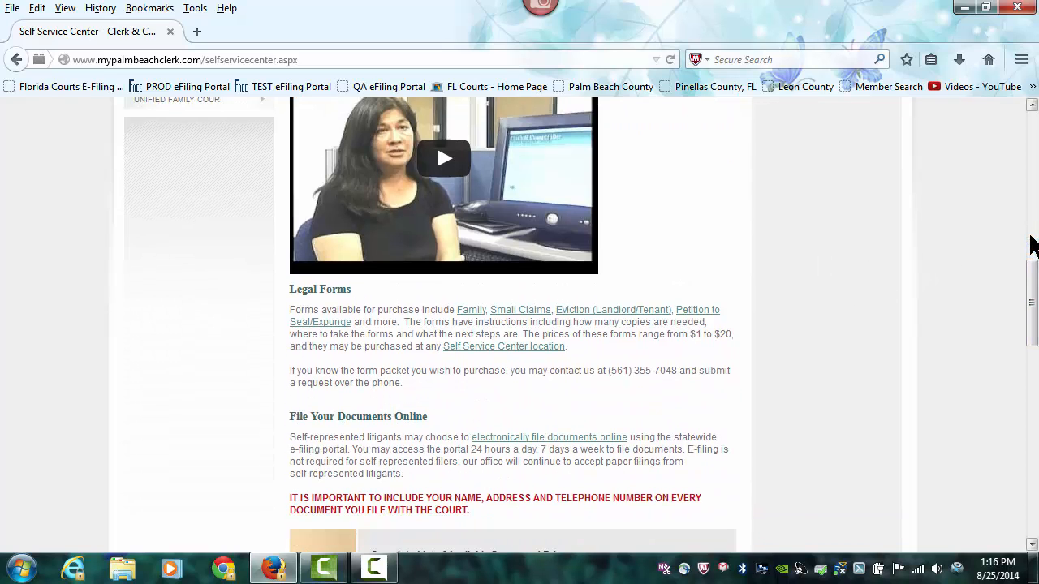
scroll(1032, 245, down, 2)
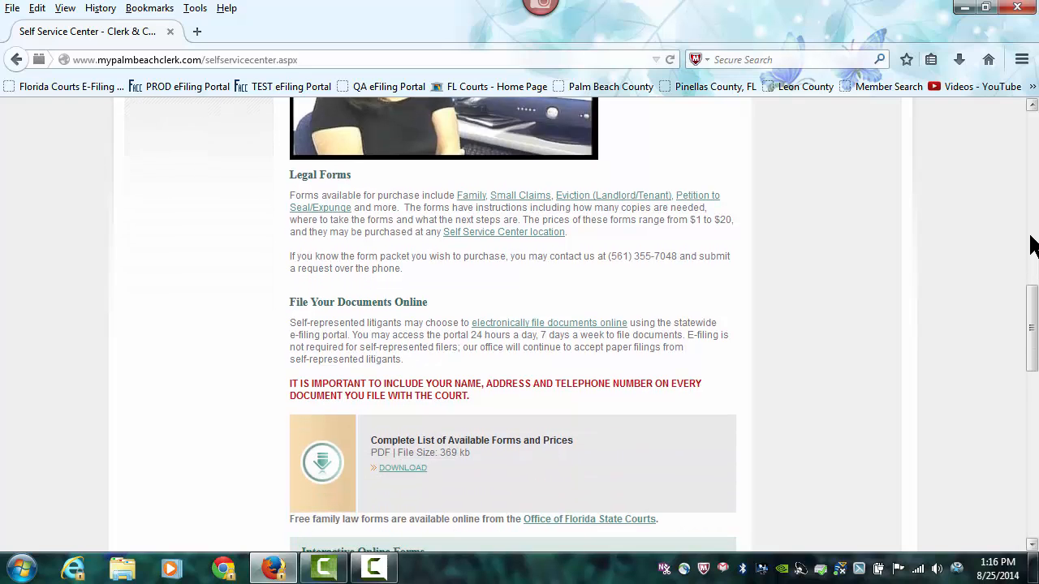
scroll(1033, 245, down, 2)
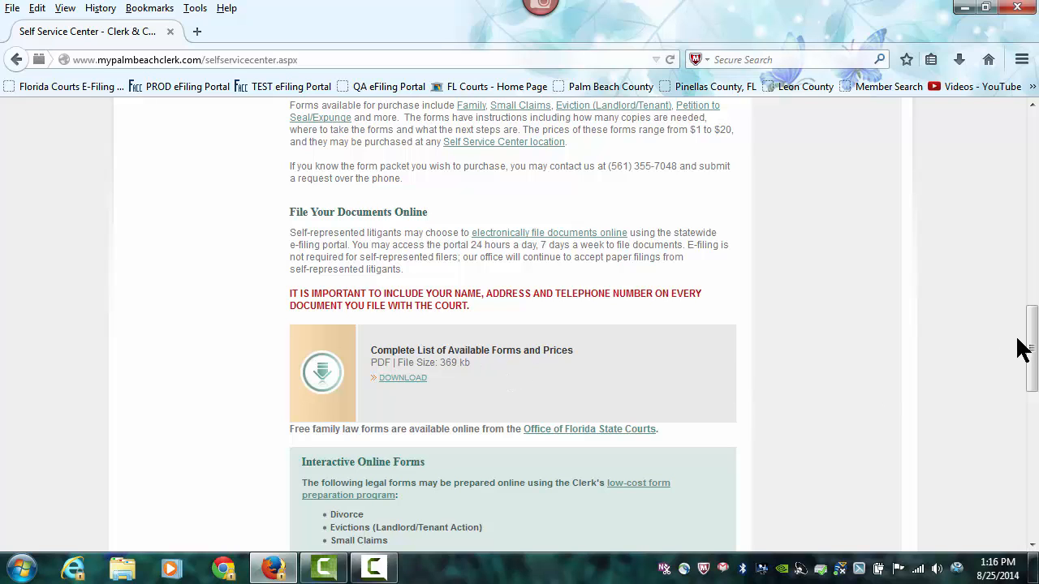
drag(1030, 343, 1032, 378)
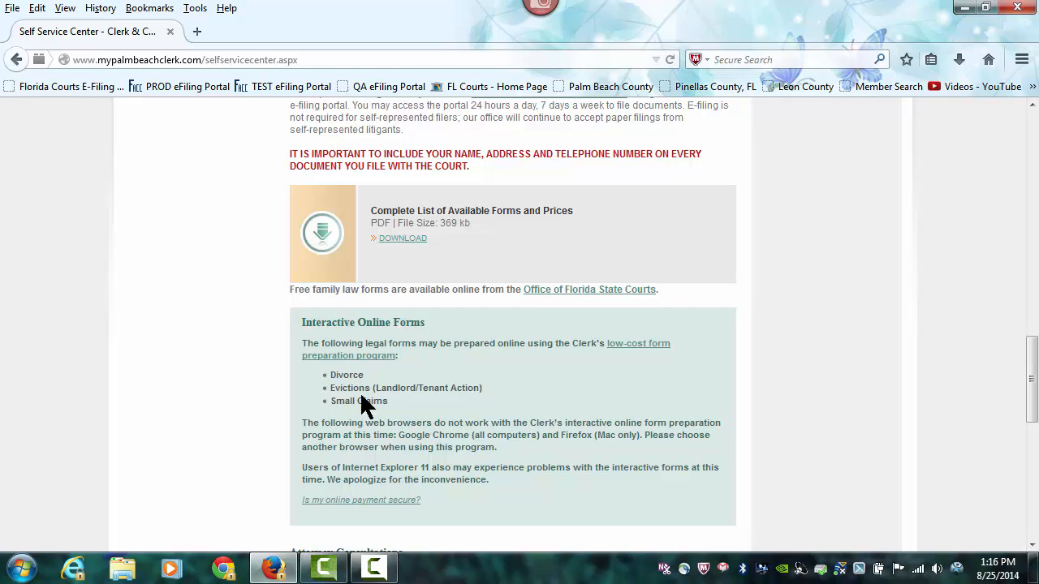
drag(1030, 378, 1021, 148)
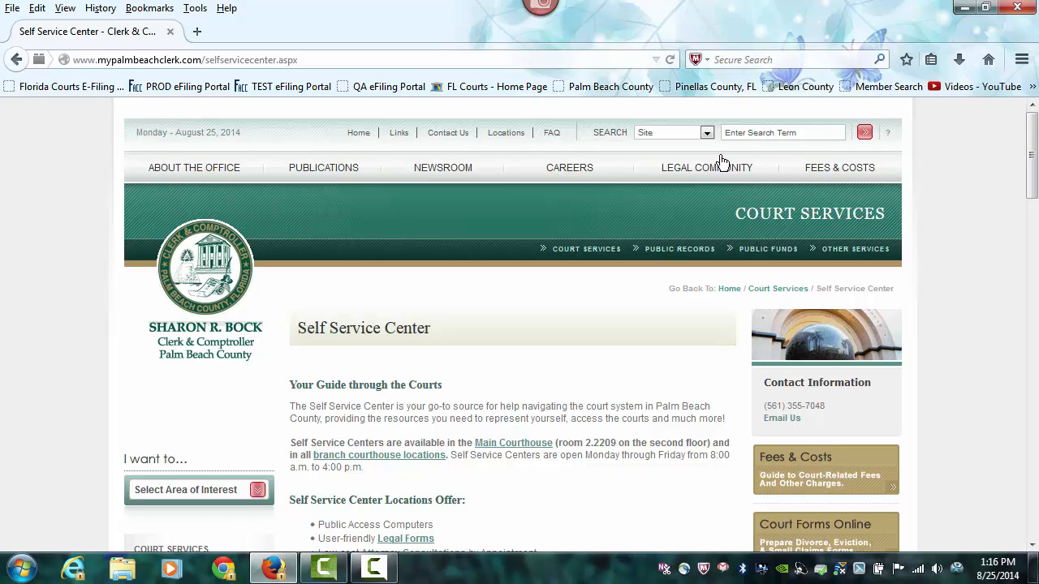
Step: Open the Pinellas County clerk's website, go to its Self Help Center page, and review the resources, announcements and introductory video section
click(703, 89)
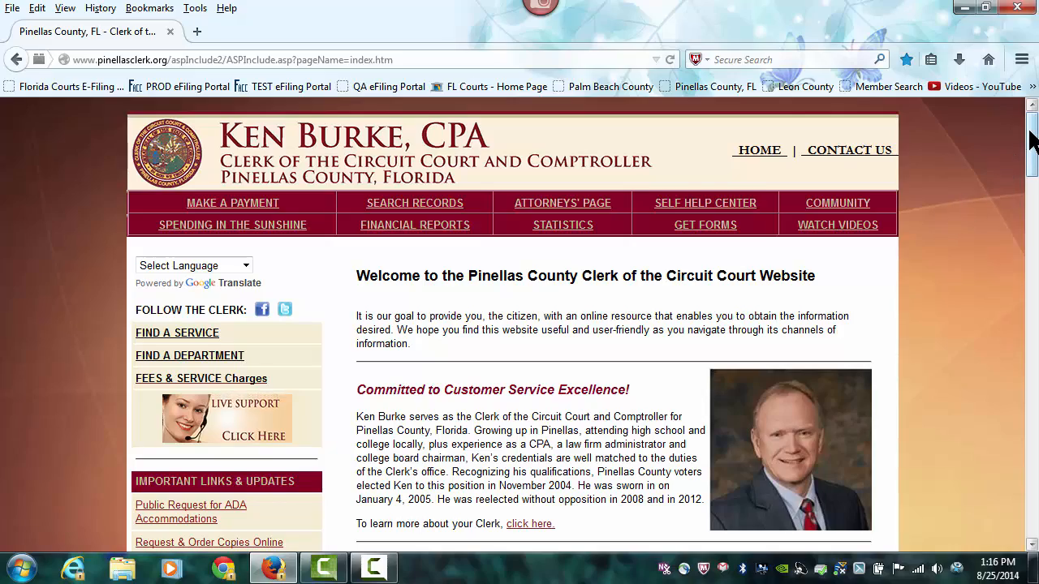
scroll(1029, 142, down, 3)
drag(1031, 186, 1034, 357)
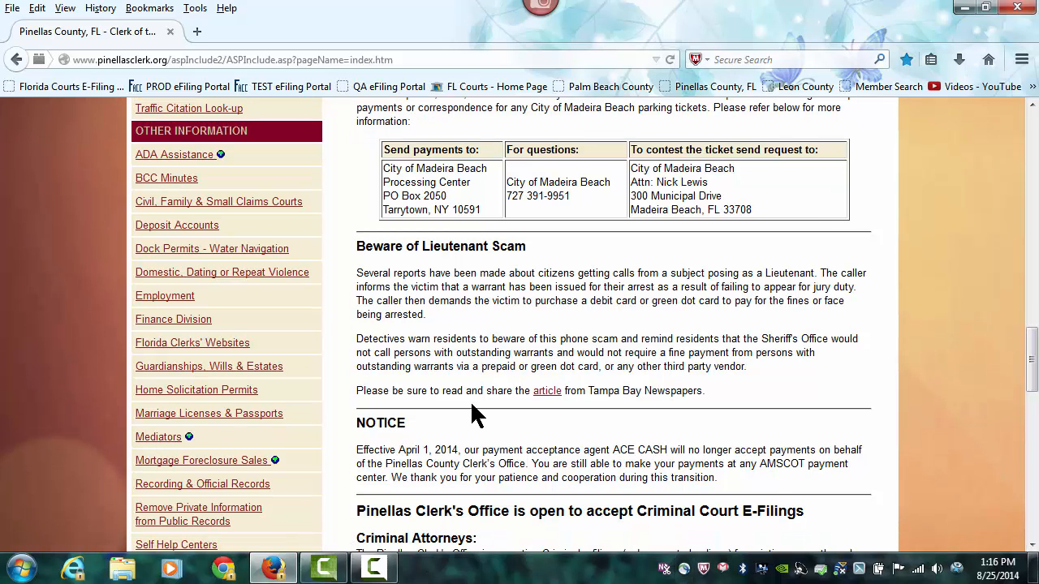
scroll(472, 404, down, 2)
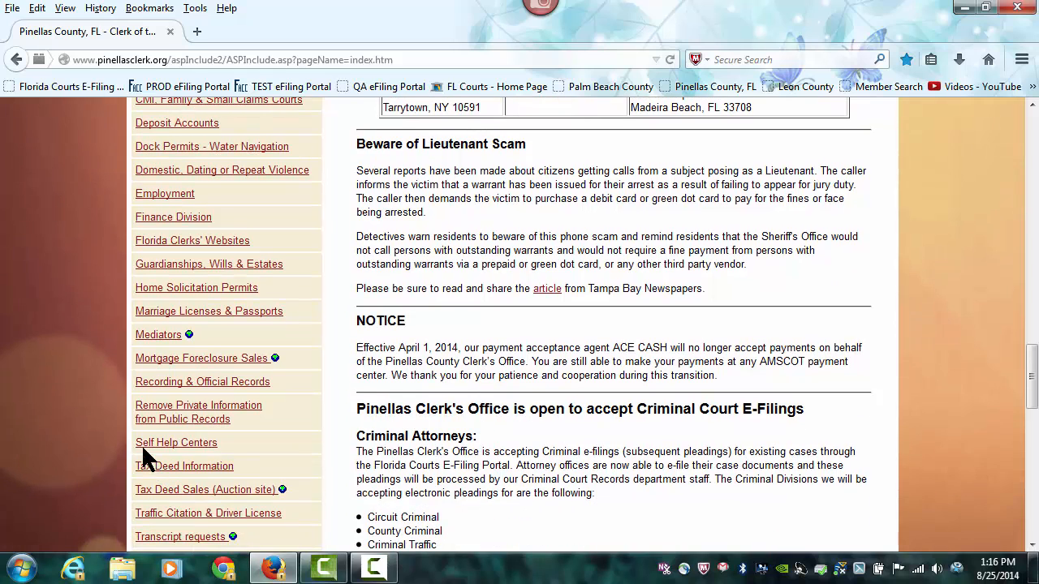
click(198, 447)
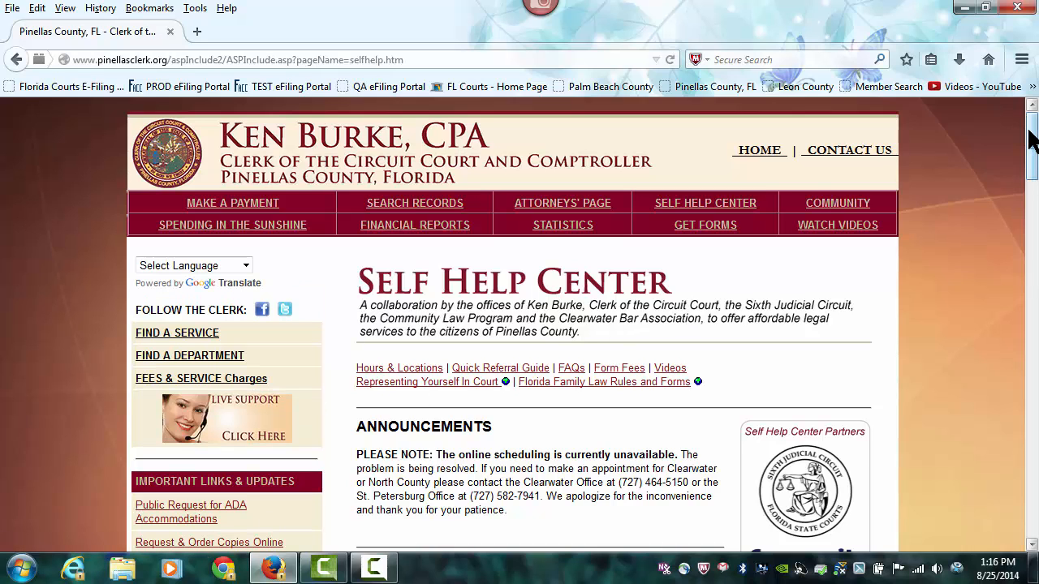
drag(1032, 140, 1033, 181)
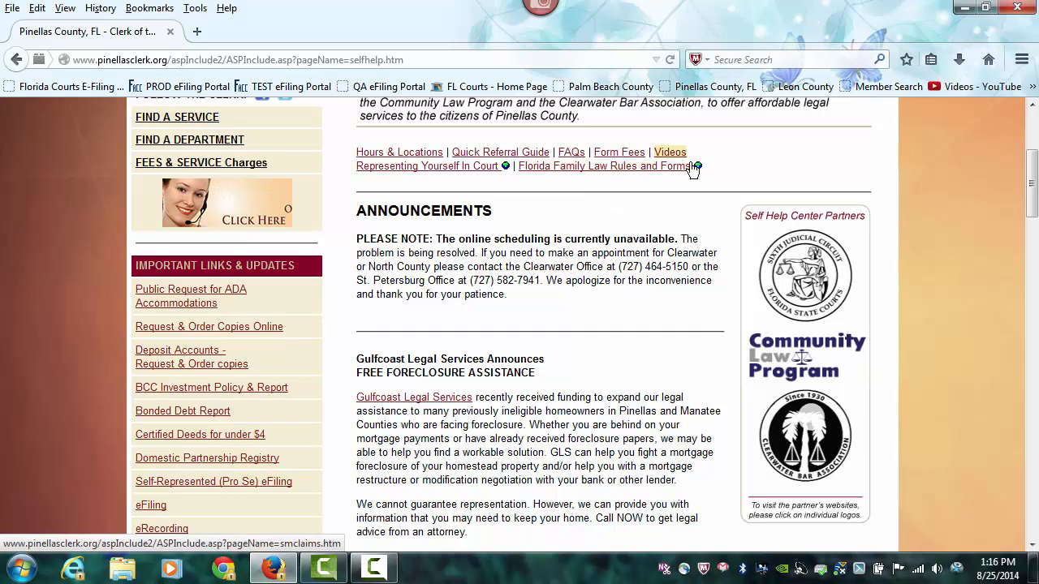
drag(1032, 185, 1033, 281)
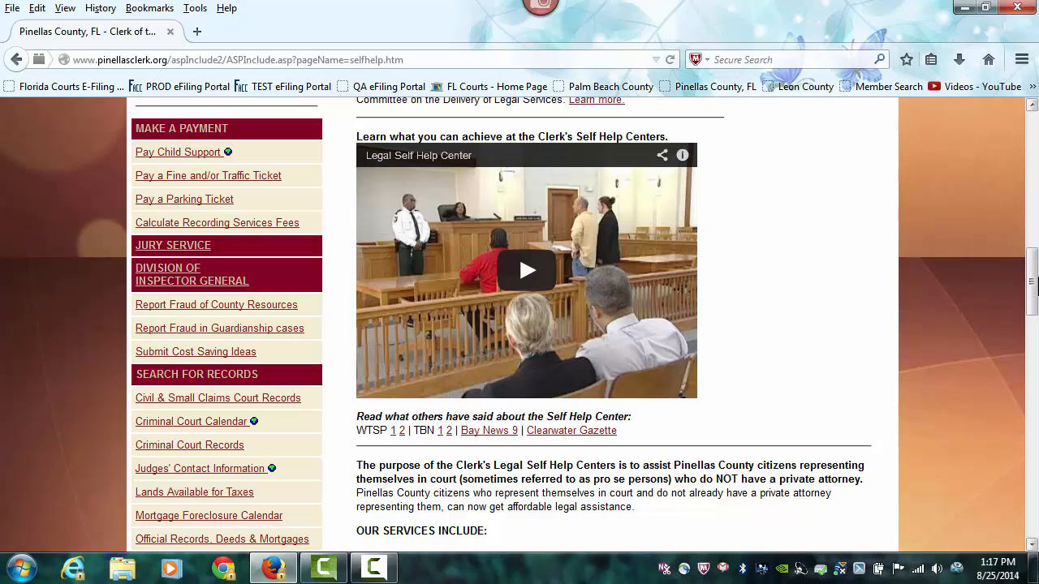
Step: Open the Leon County clerk's website and expand Forms and Assistance under Clerk Services to review the form categories
click(815, 86)
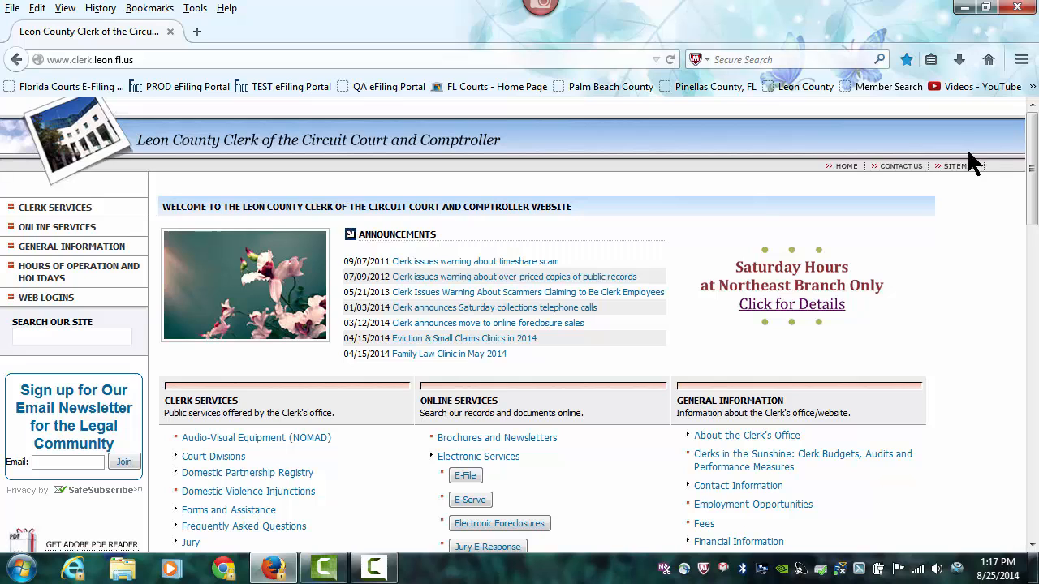
drag(1032, 155, 1036, 195)
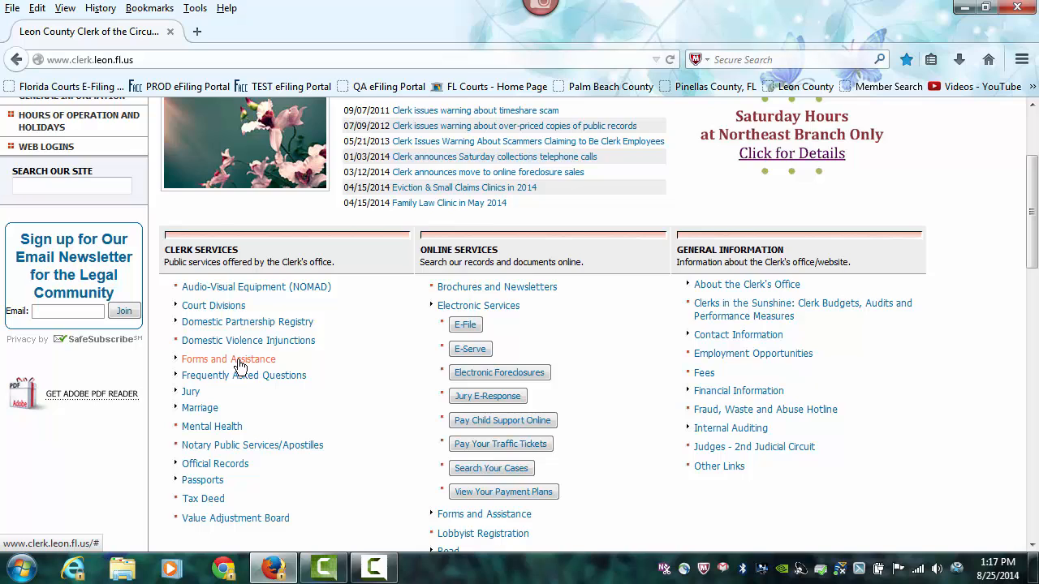
click(243, 363)
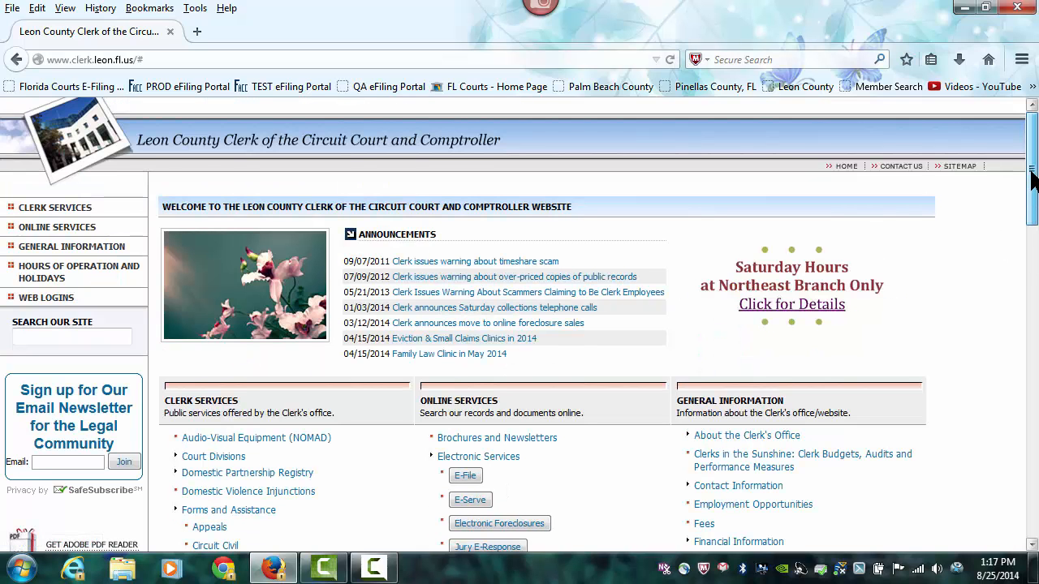
scroll(1032, 180, down, 2)
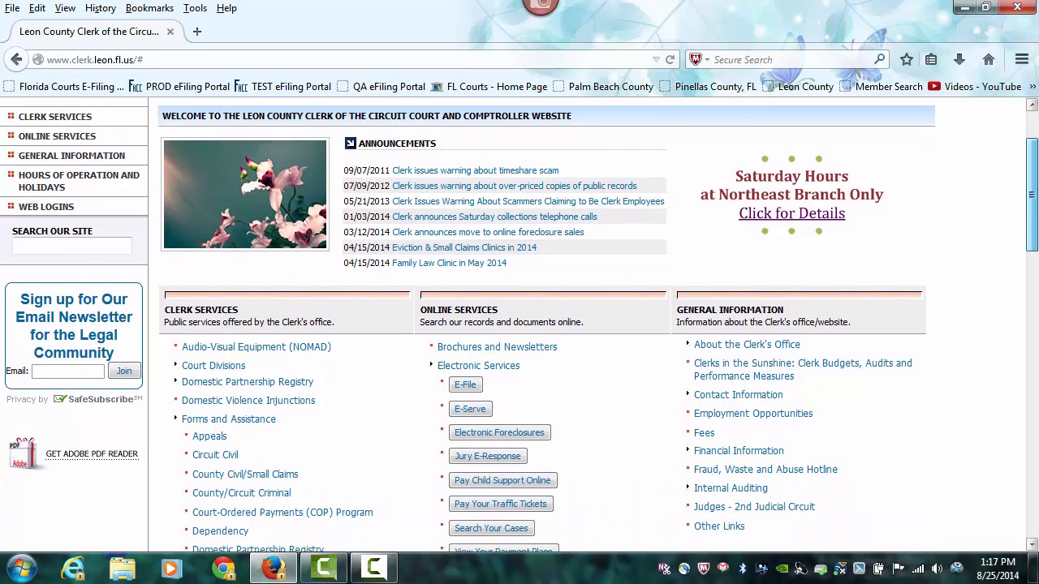
scroll(520, 324, down, 3)
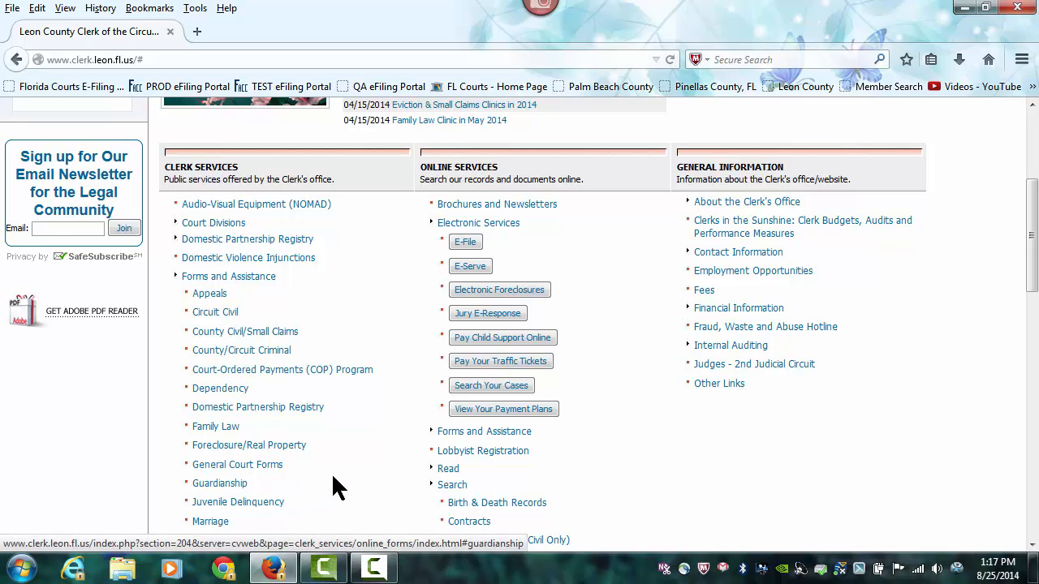
drag(1031, 280, 1036, 311)
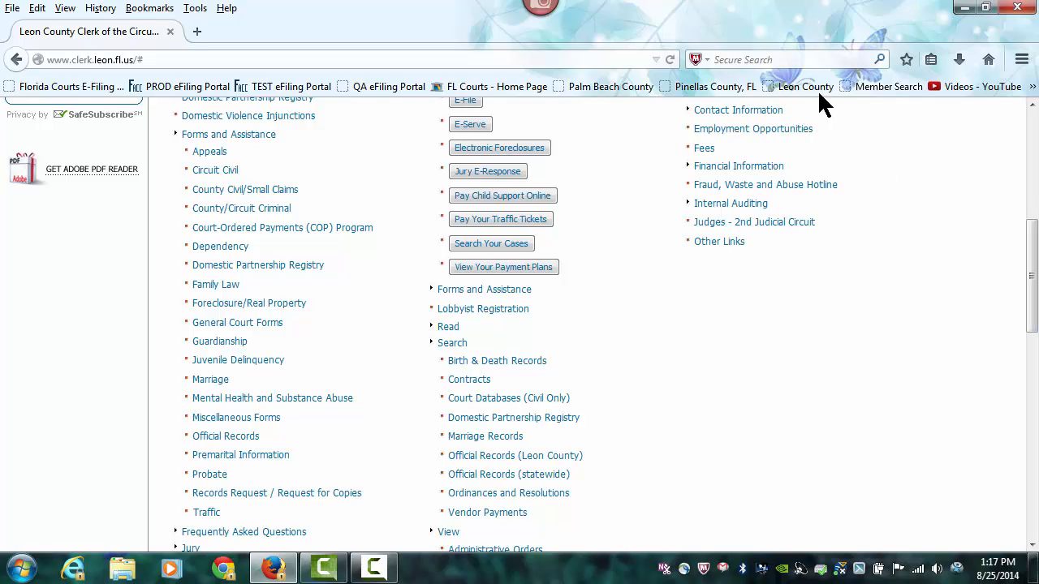
Step: Go to The Florida Bar's website through the saved Member Search link and open its About the Bar page
click(897, 84)
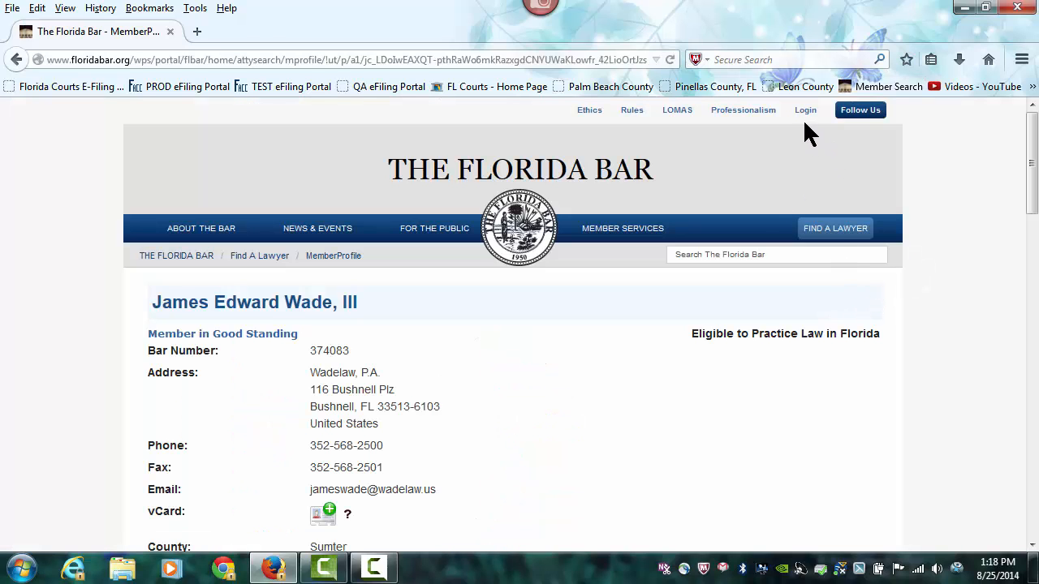
mouse_move(614, 231)
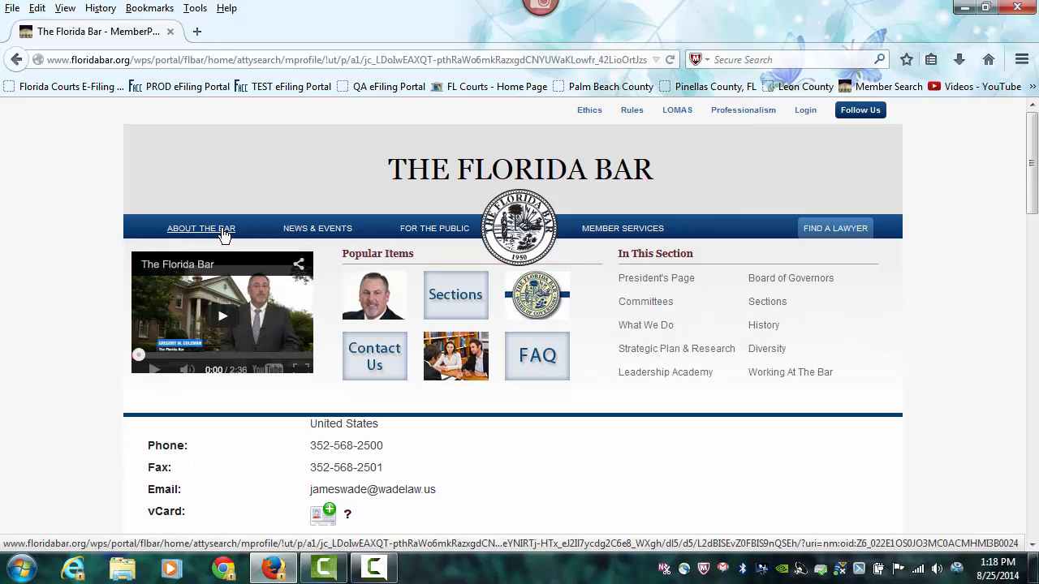
click(224, 233)
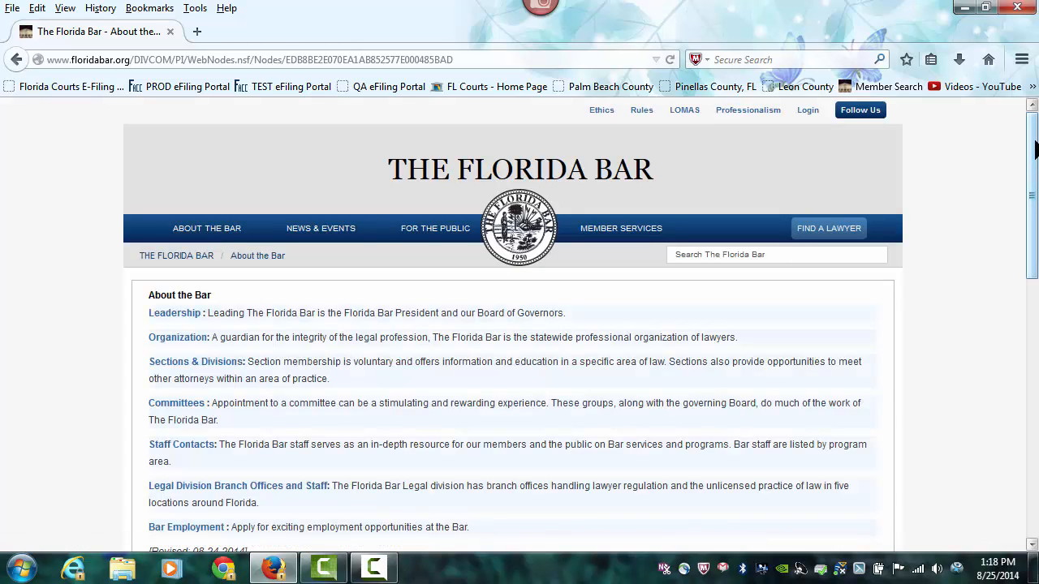
drag(1035, 146, 1035, 108)
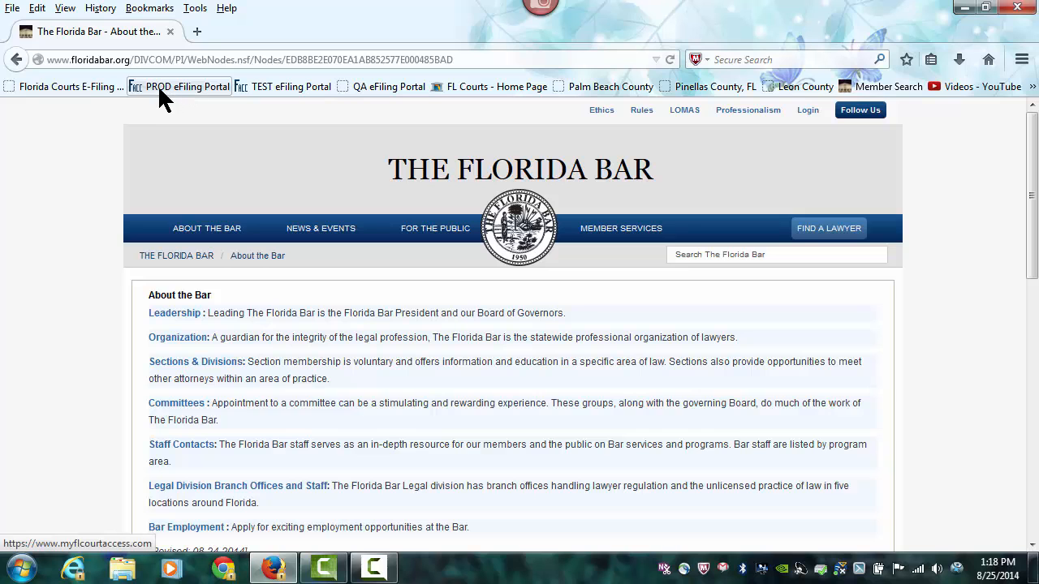
Step: Open the Florida Courts E-Filing Portal website and look through its FAQ's page for the documents offered to filers
click(188, 86)
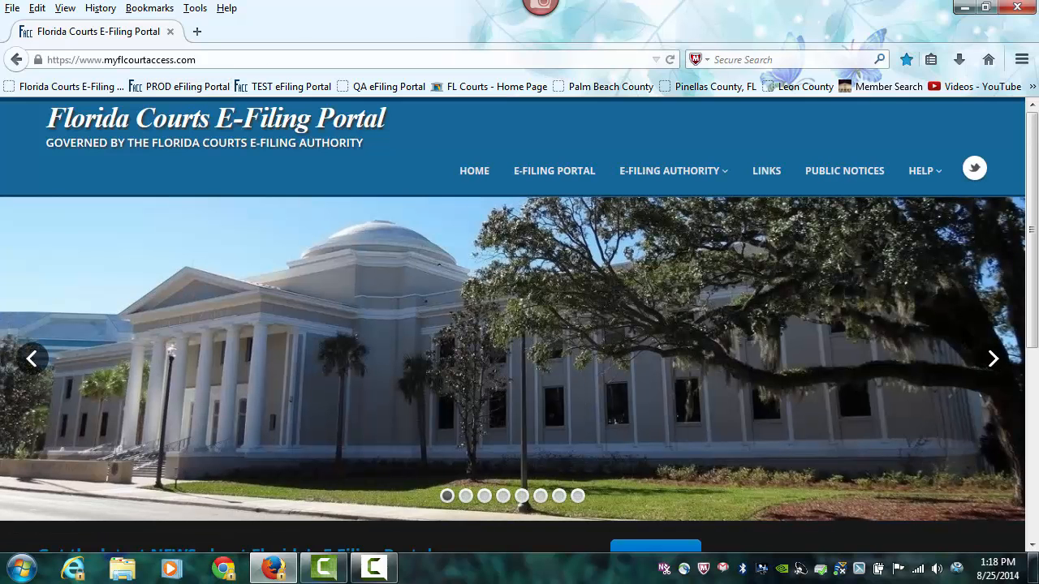
mouse_move(926, 182)
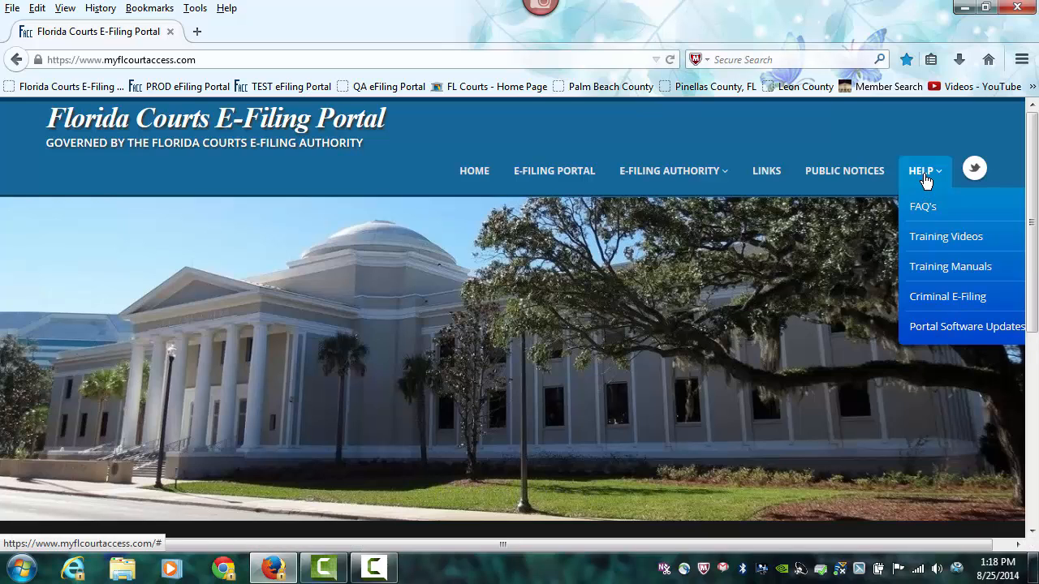
click(938, 210)
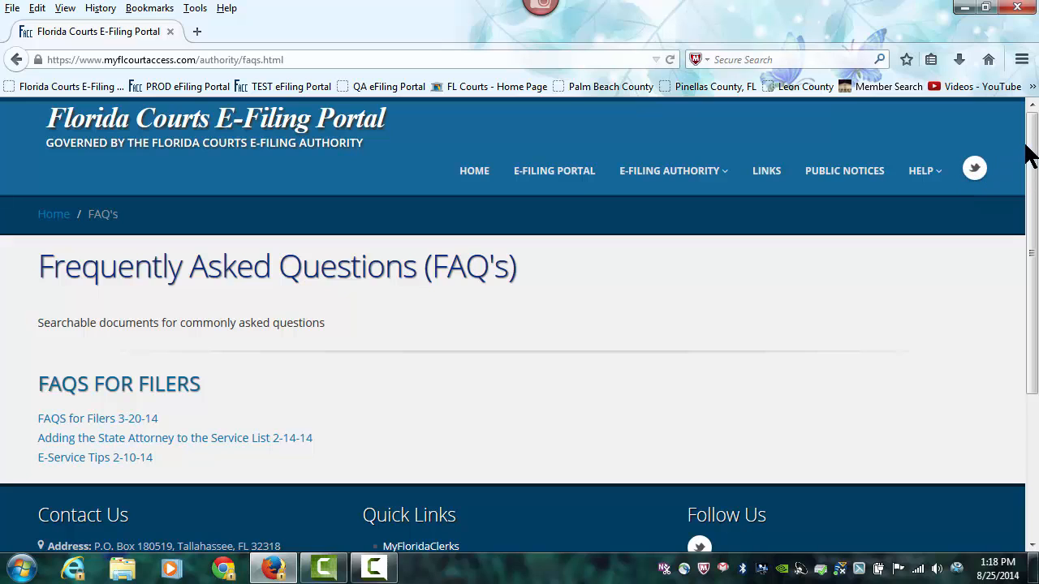
drag(1029, 159, 1035, 231)
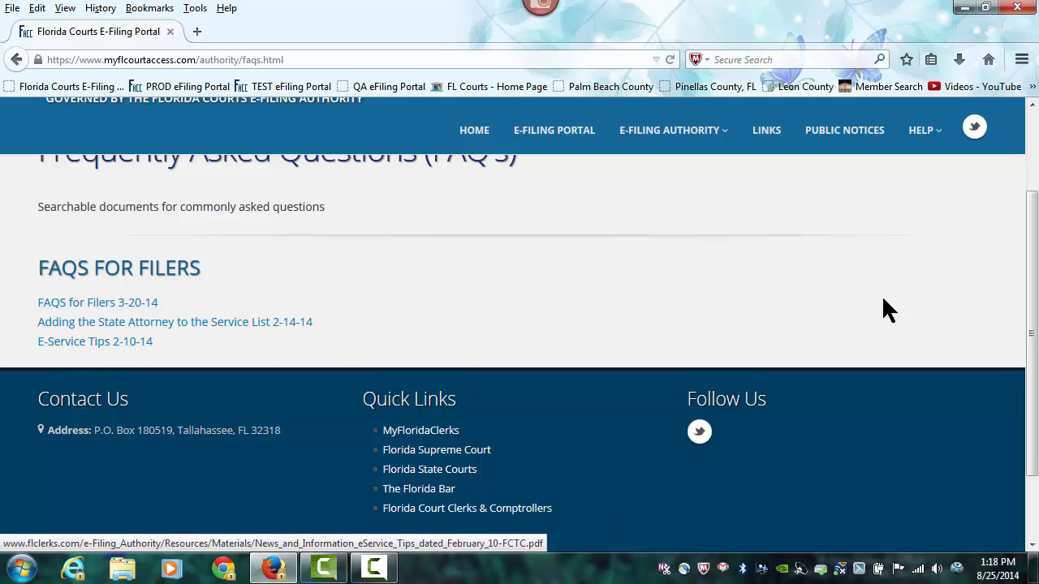
drag(1032, 301, 1031, 212)
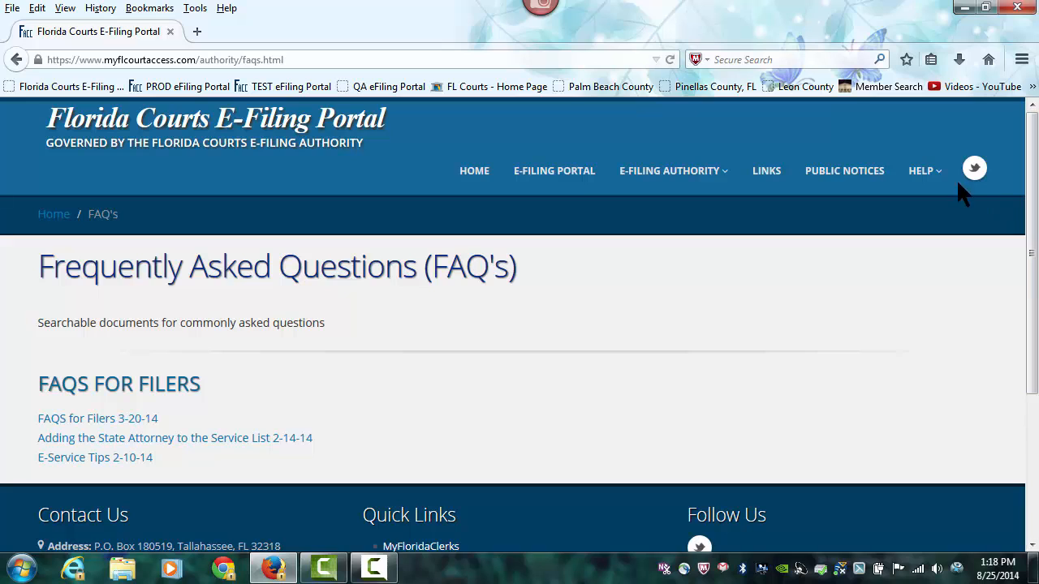
Step: Open the portal's Training Manuals page and review the materials and manuals, including the Self-Represented Litigant E-Filer Manual
mouse_move(925, 172)
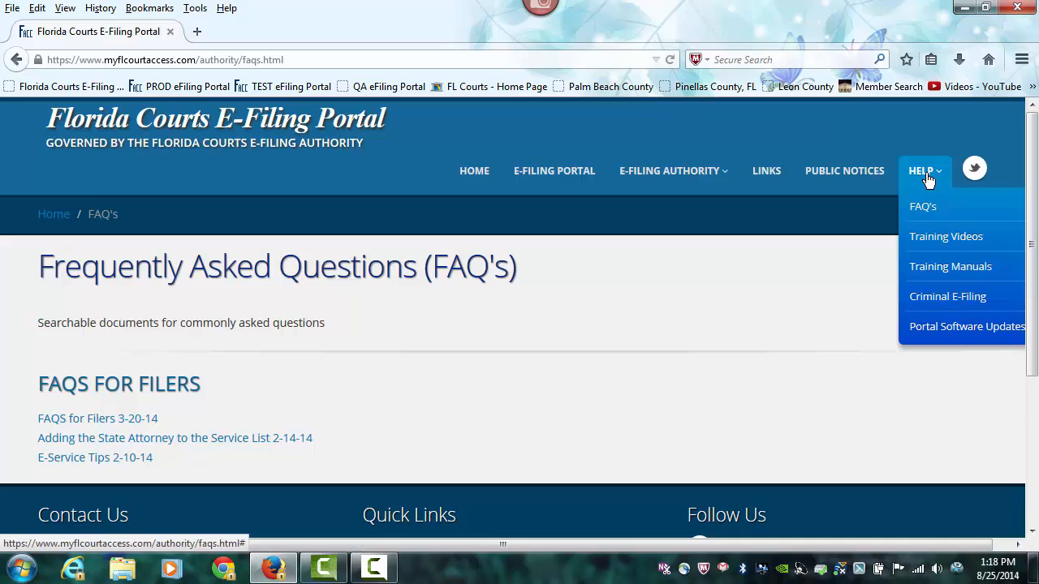
click(971, 271)
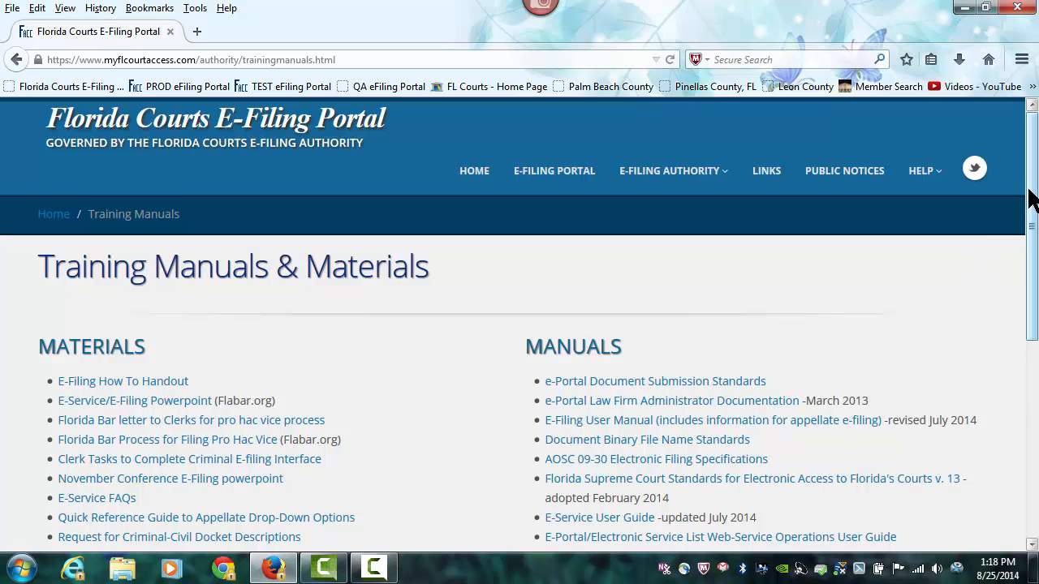
drag(1031, 197, 1036, 258)
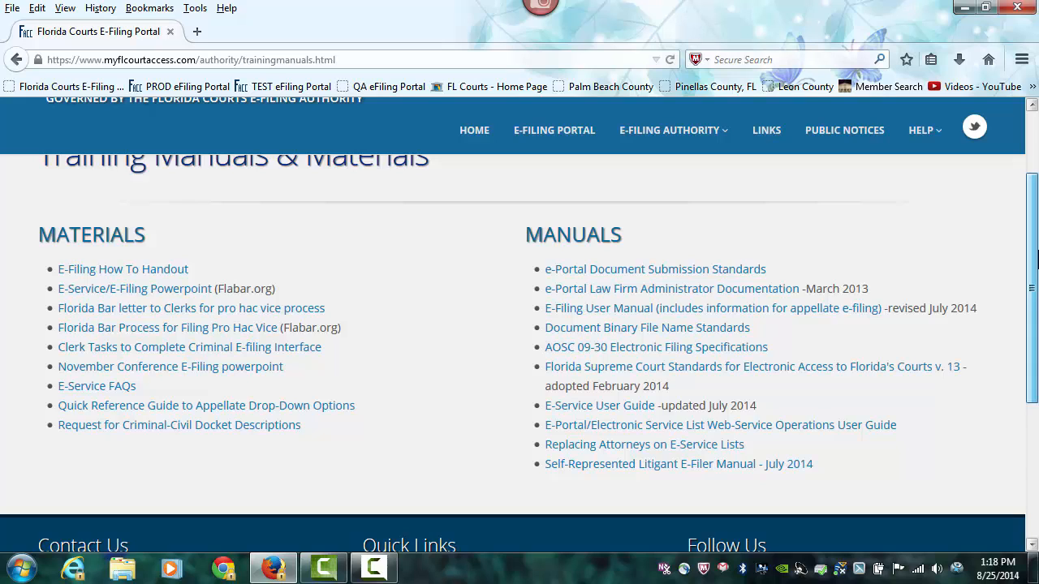
drag(1036, 258, 1036, 260)
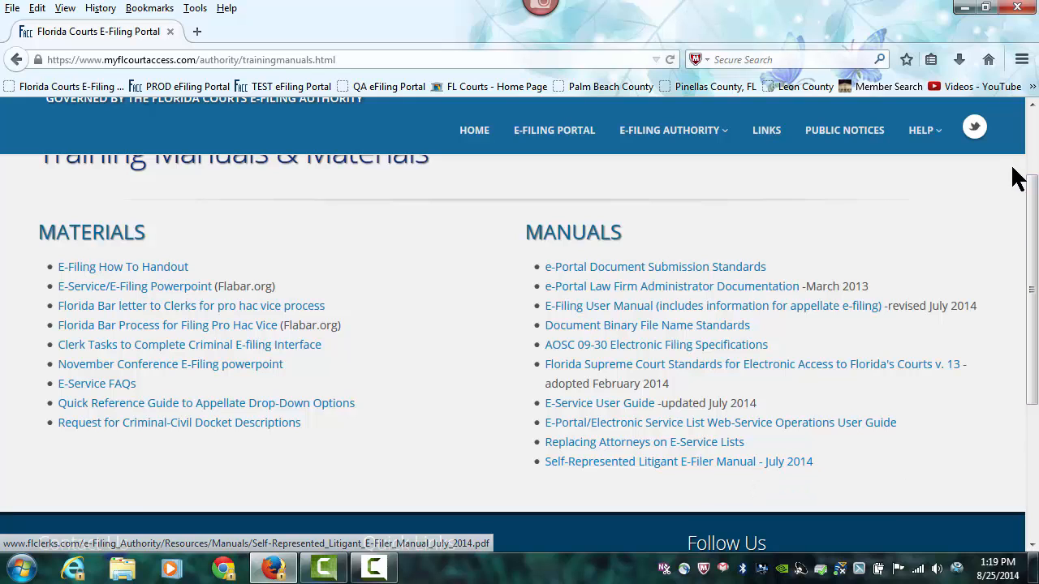
Step: Open the E-Filing Portal's Training Videos help page
mouse_move(933, 140)
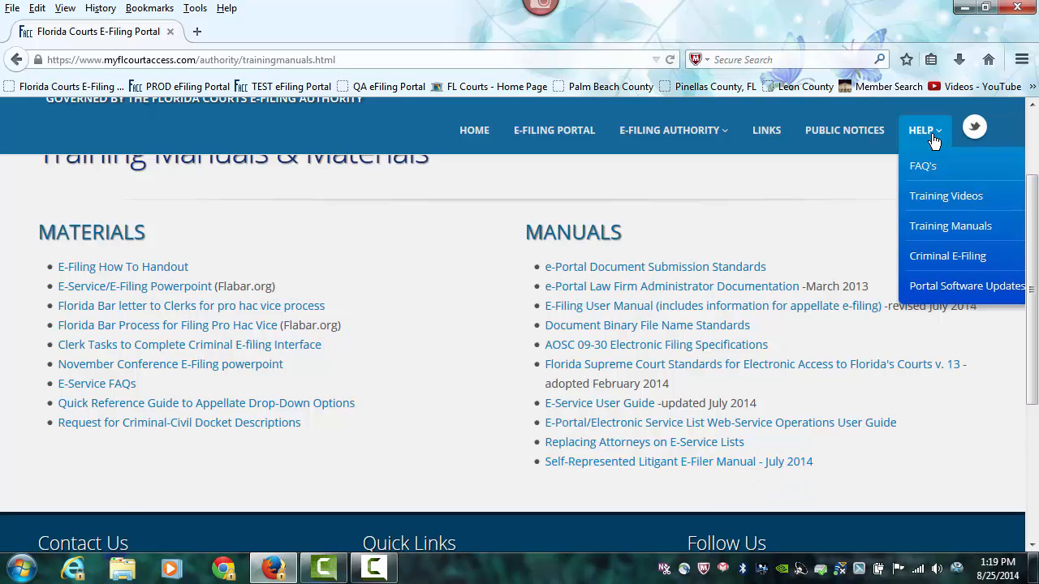
click(944, 202)
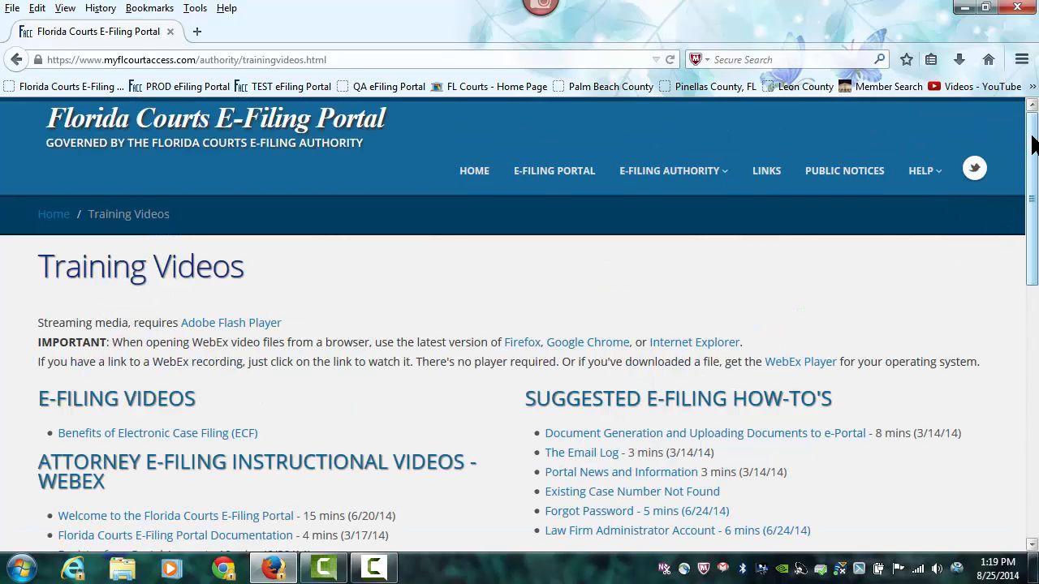
Step: Review the Training Videos page, including the self-represented litigant section, and browse the e-filing videos in the saved YouTube Videos list
drag(1035, 146, 1036, 269)
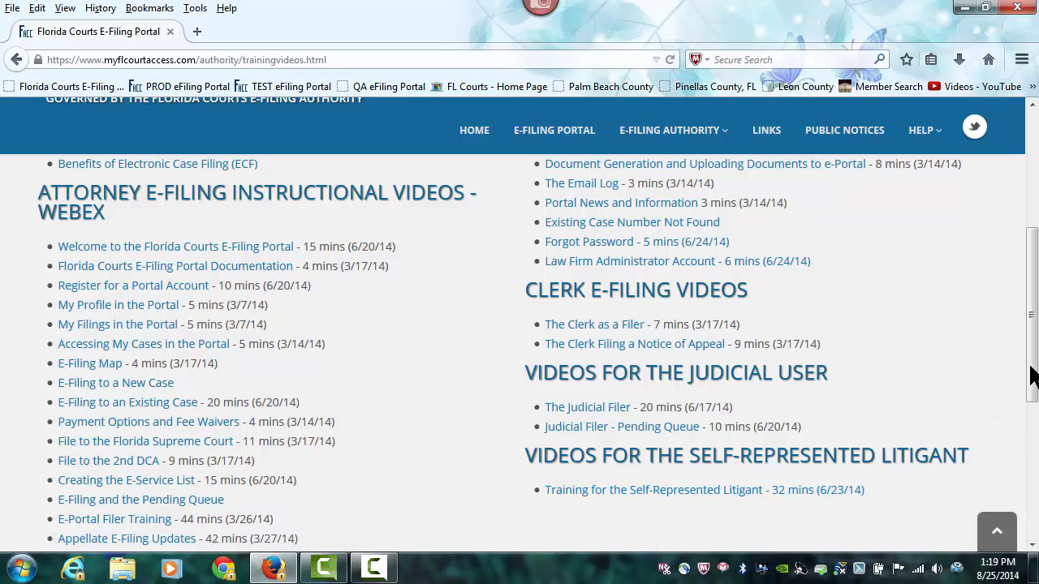
scroll(1031, 297, up, 5)
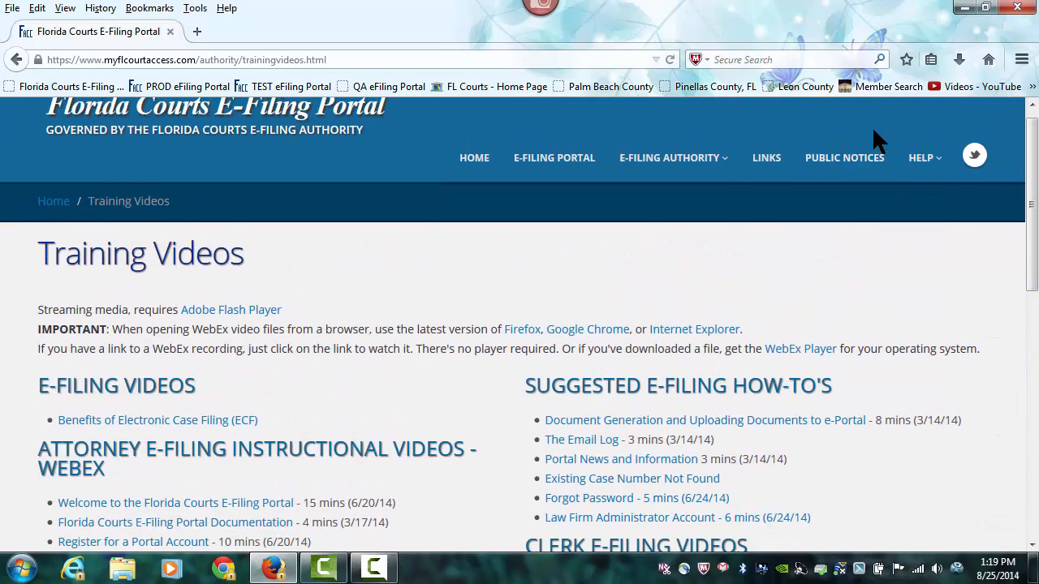
click(995, 82)
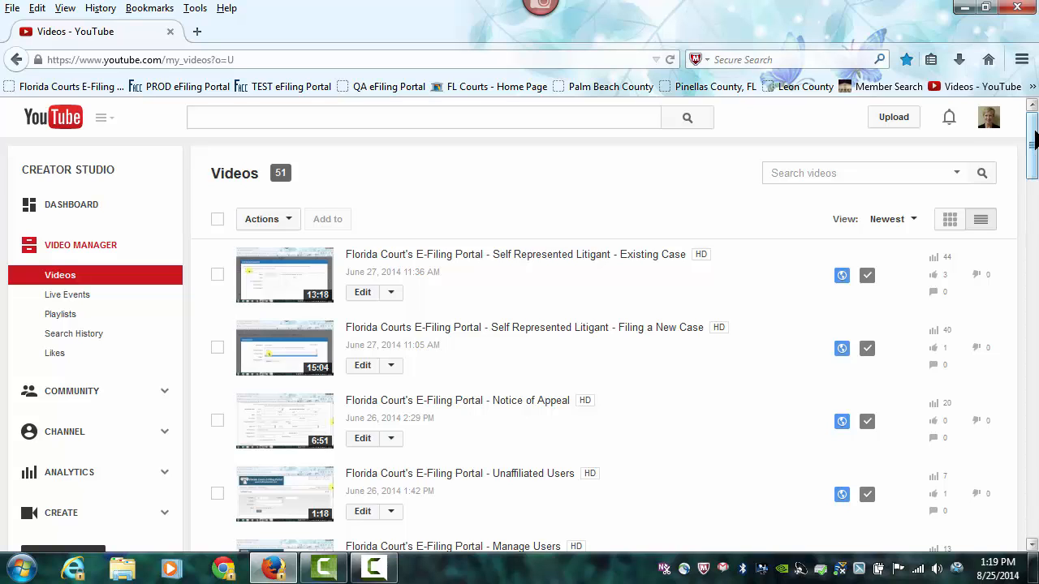
drag(1033, 140, 1033, 162)
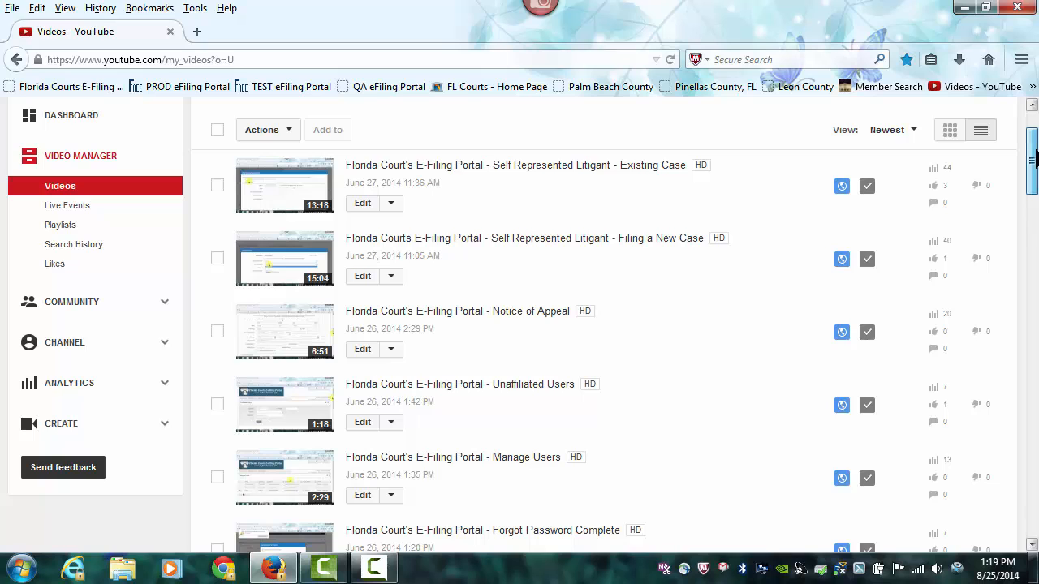
drag(1032, 173, 1032, 146)
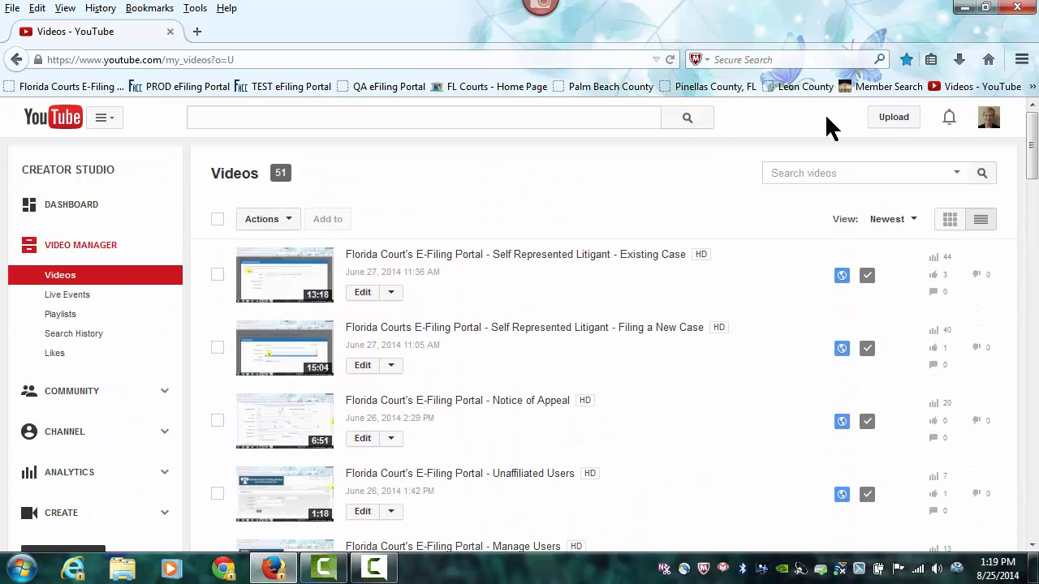
Step: Sign in to the TEST eFiling Portal with the user name and account password, and dismiss the Windows color scheme prompt
click(251, 88)
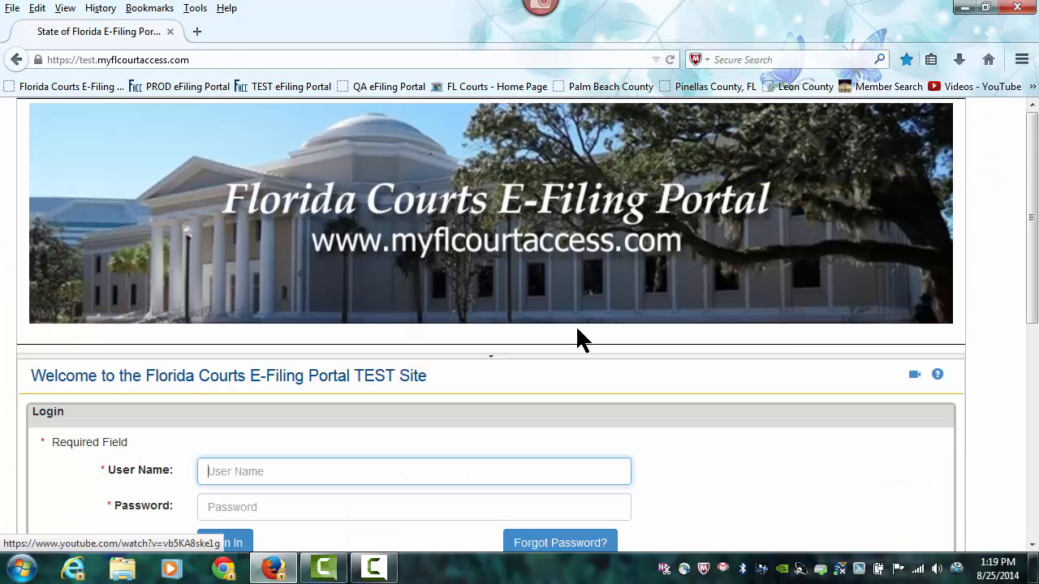
text(kathleen)
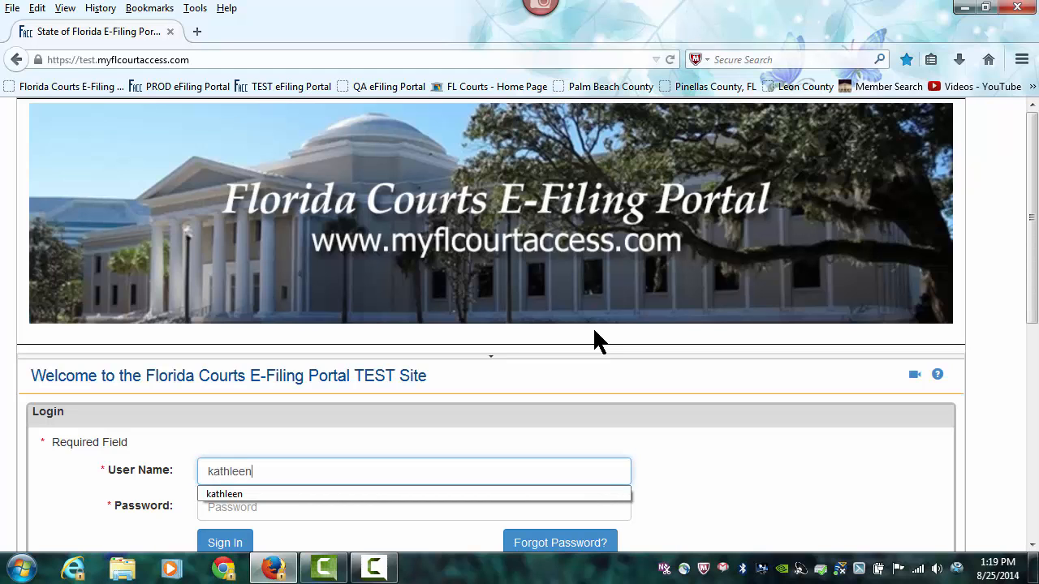
key(Tab)
key(Tab)
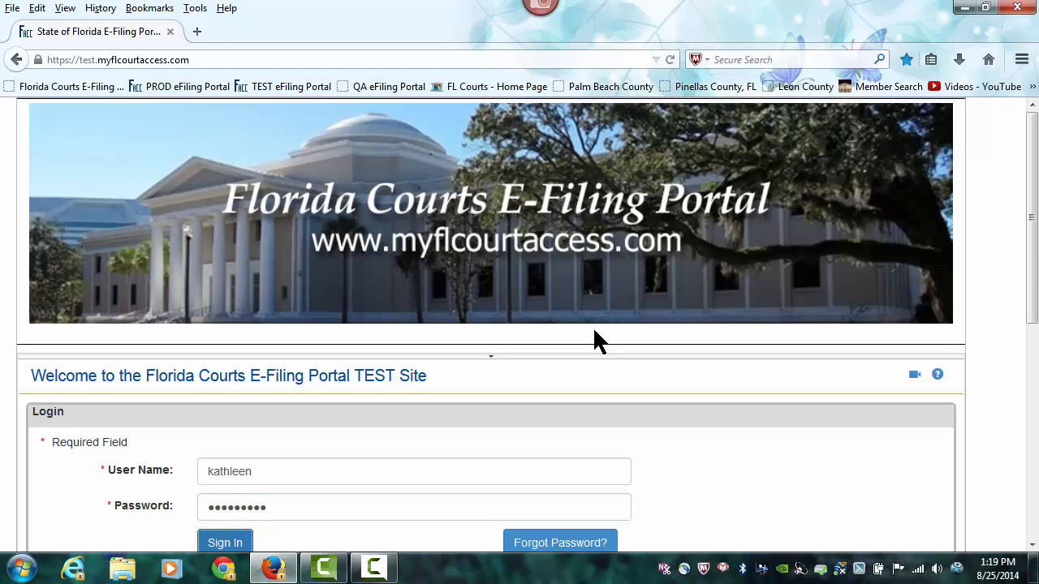
key(Return)
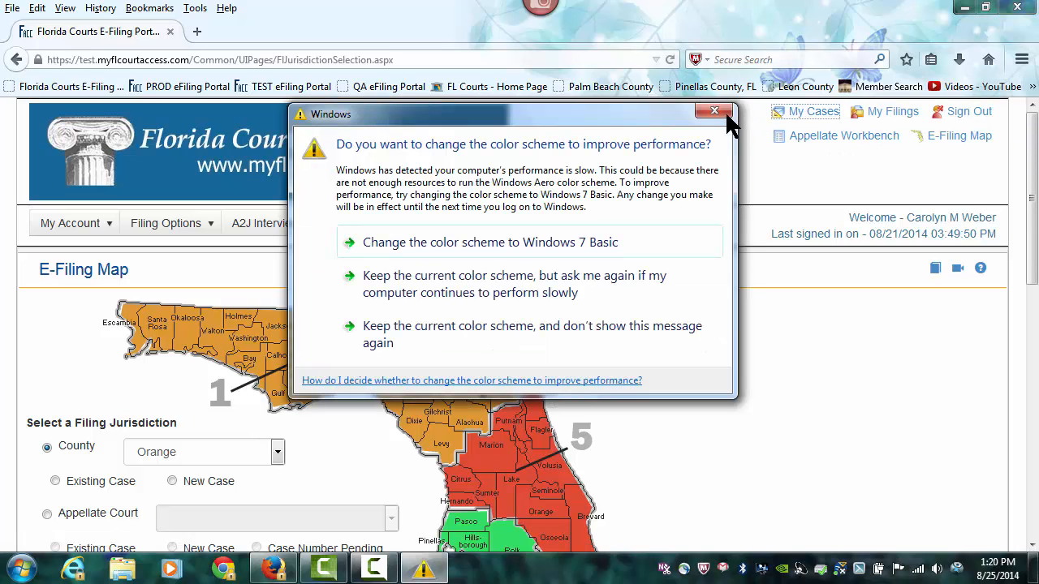
click(726, 109)
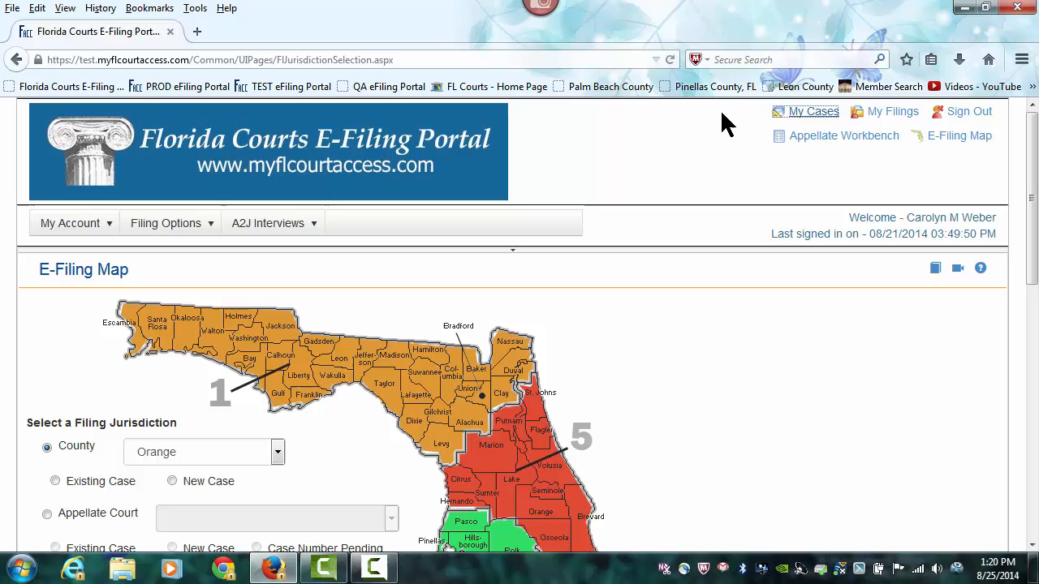
Step: Expand News & Information above the E-Filing Map and open the Existing Case filing page for Orange county
click(514, 258)
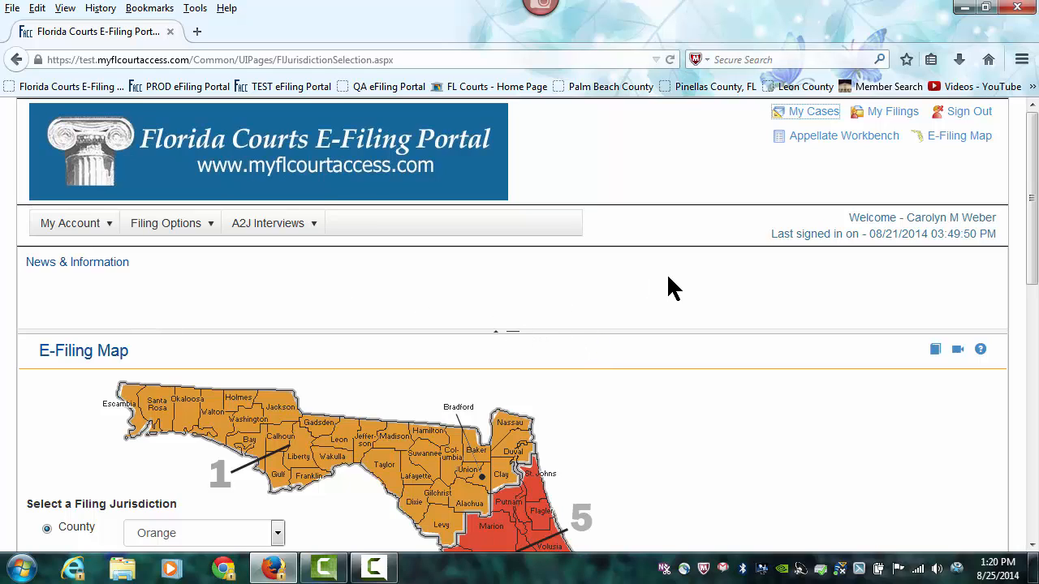
drag(1035, 223, 1034, 239)
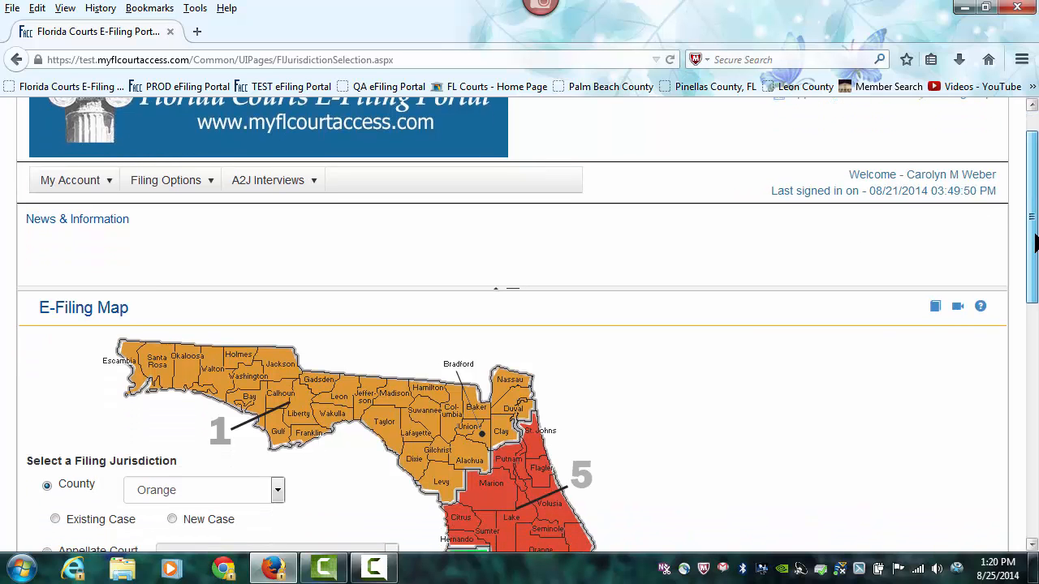
scroll(578, 518, down, 2)
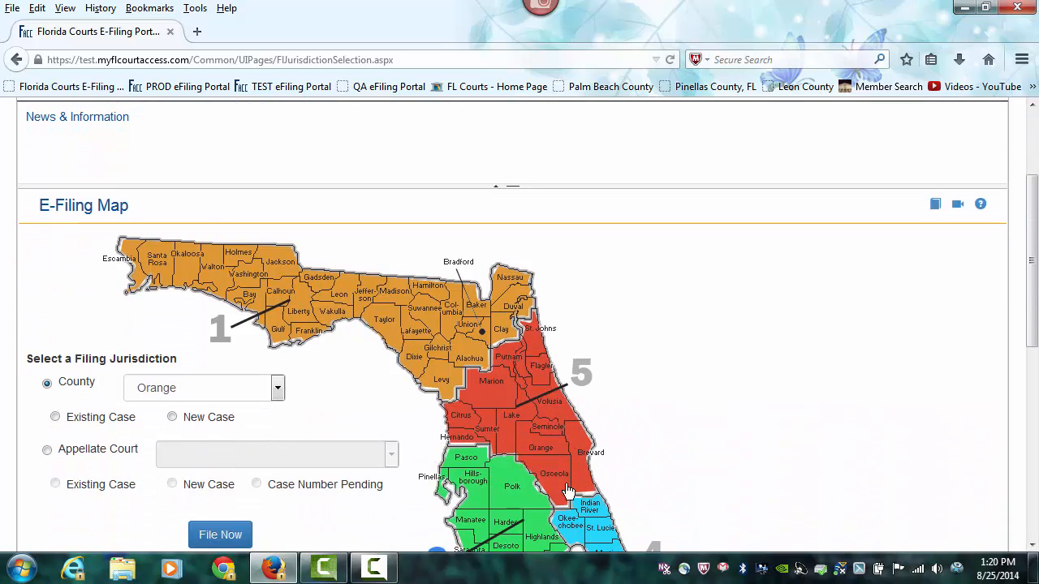
click(550, 458)
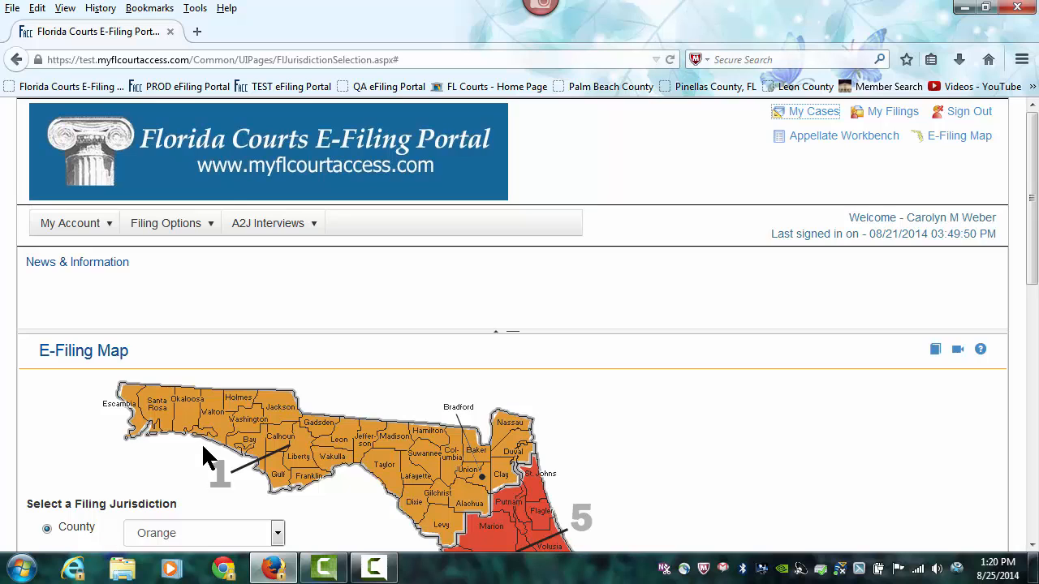
scroll(202, 442, down, 2)
click(113, 459)
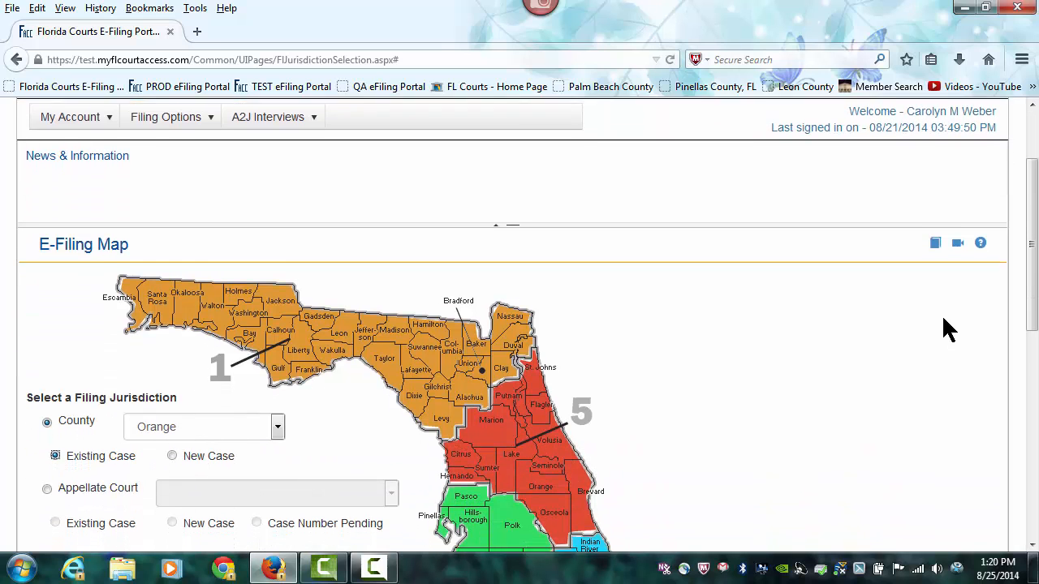
scroll(921, 339, down, 6)
click(234, 286)
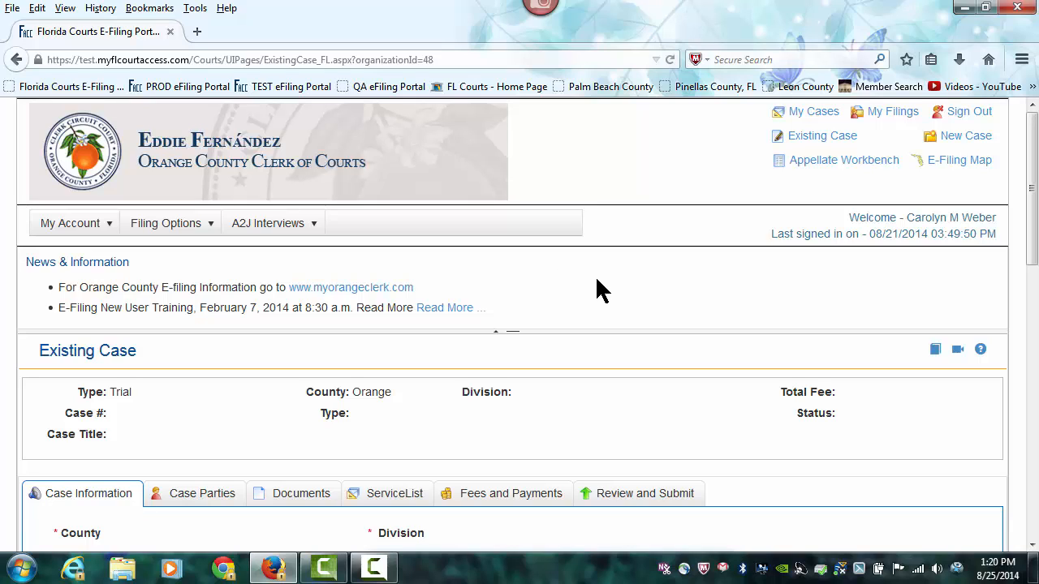
Step: Return to the E-Filing Map and open the Existing Case filing page for Leon county
click(958, 164)
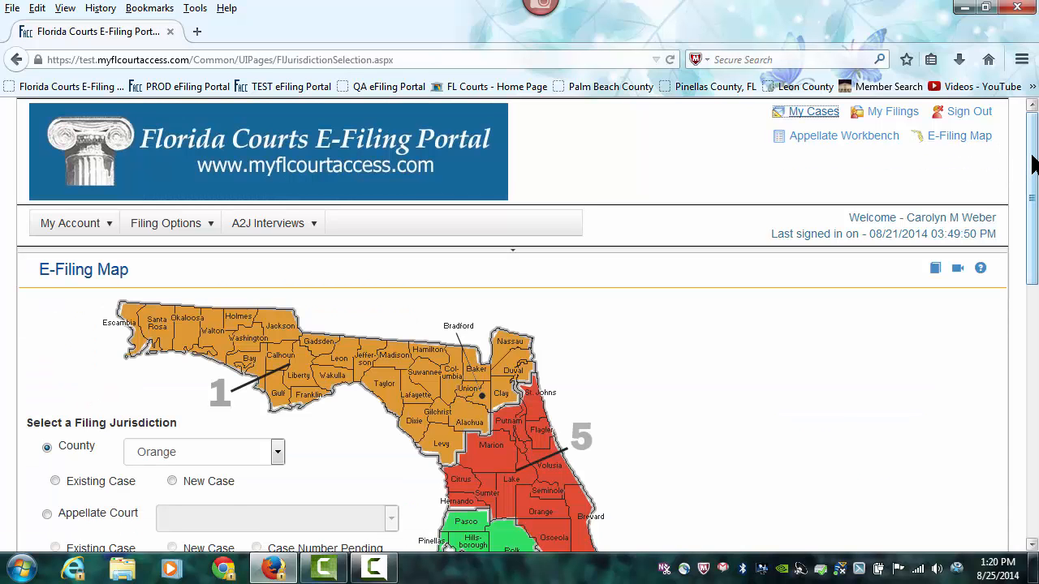
click(339, 371)
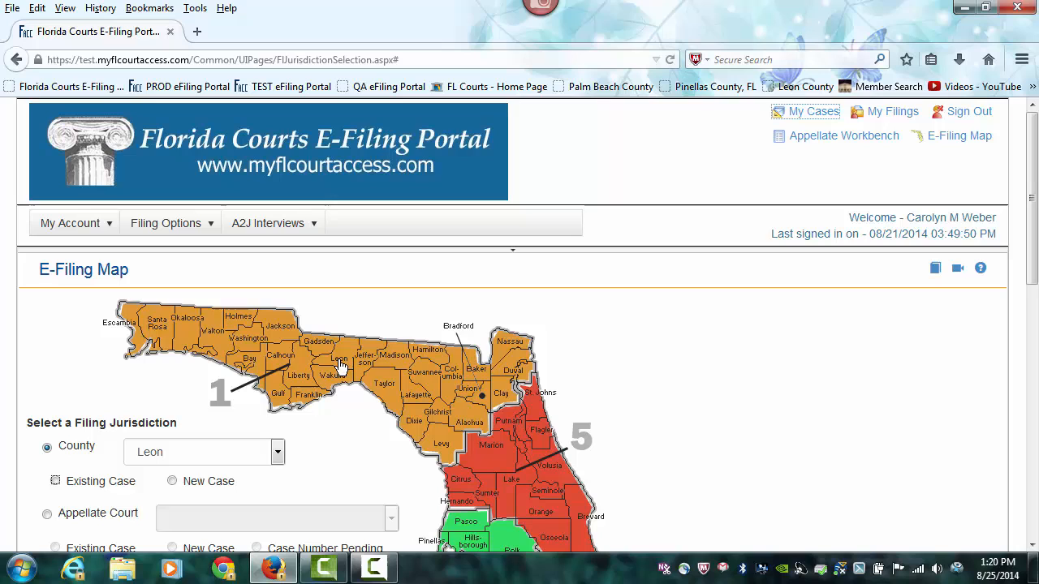
click(114, 488)
scroll(757, 346, down, 3)
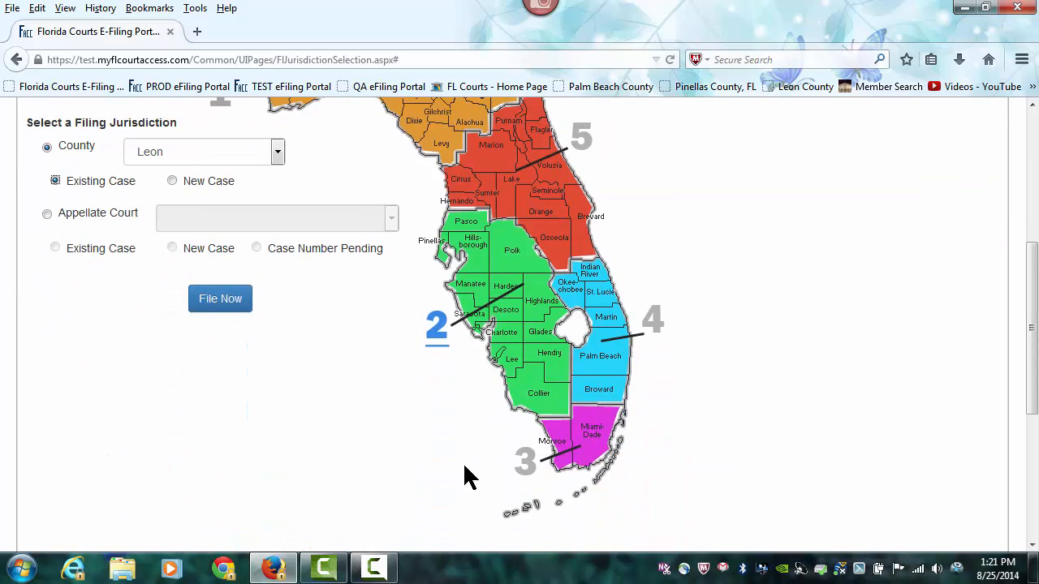
click(215, 300)
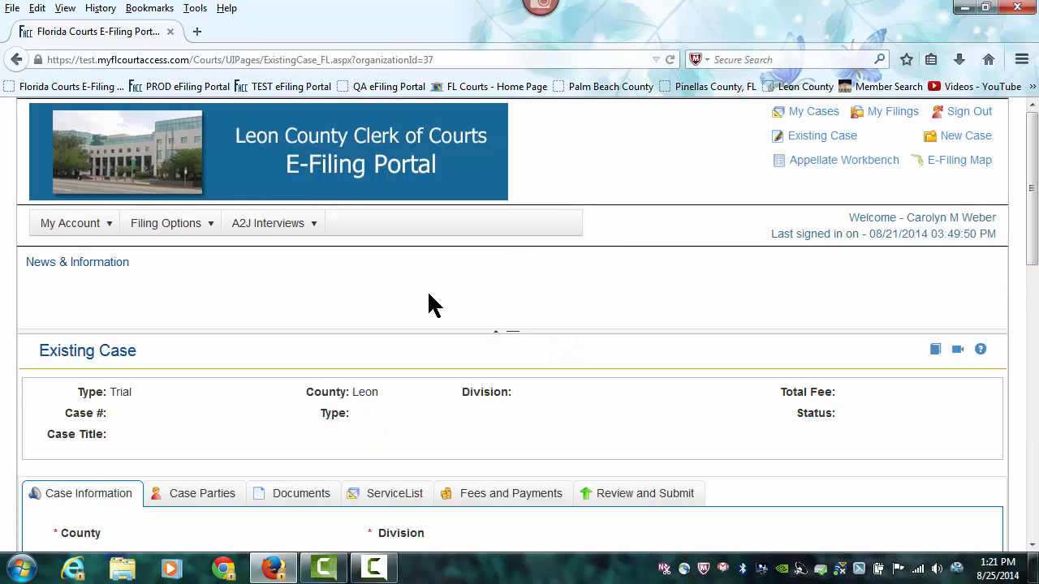
Step: Return to the E-Filing Map and open the Existing Case filing page for Broward county
click(969, 167)
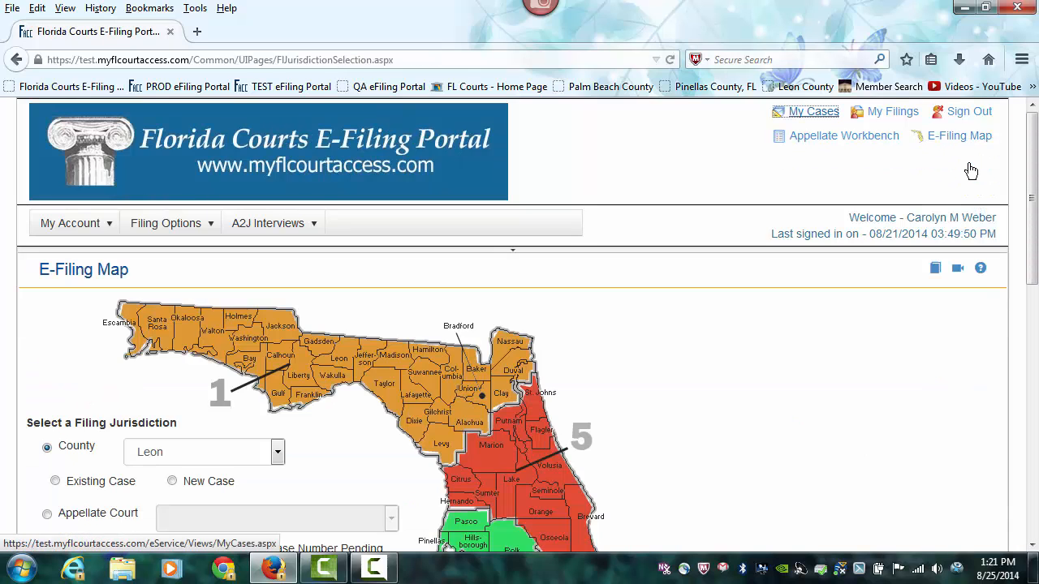
drag(1032, 167, 1034, 281)
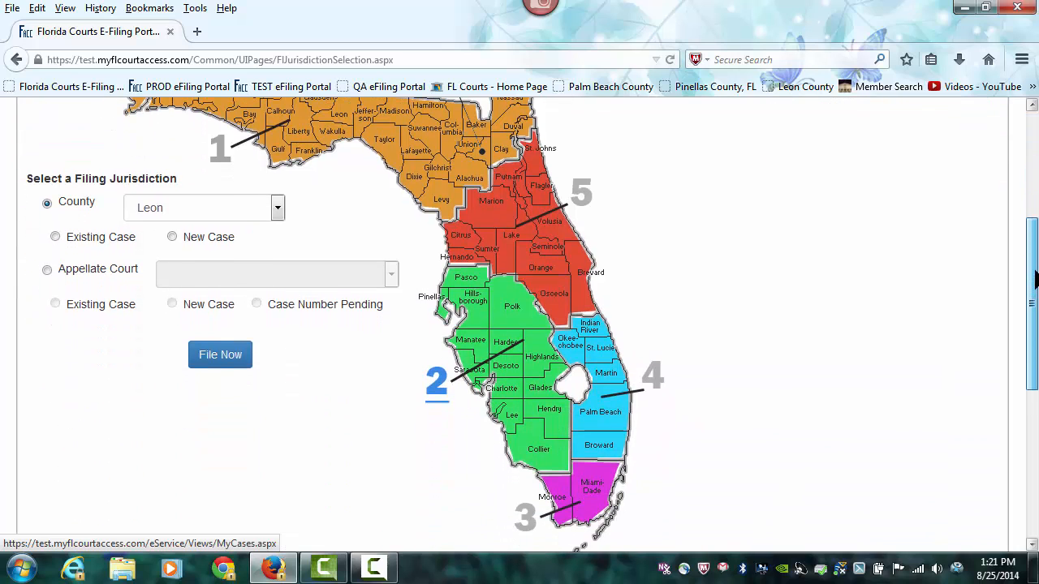
click(606, 451)
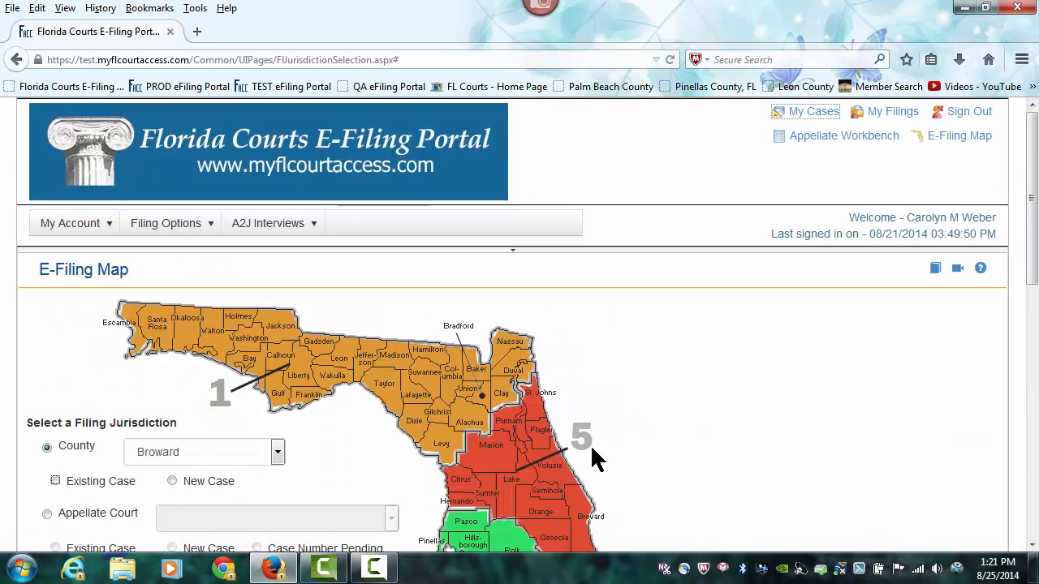
click(103, 485)
scroll(813, 308, down, 6)
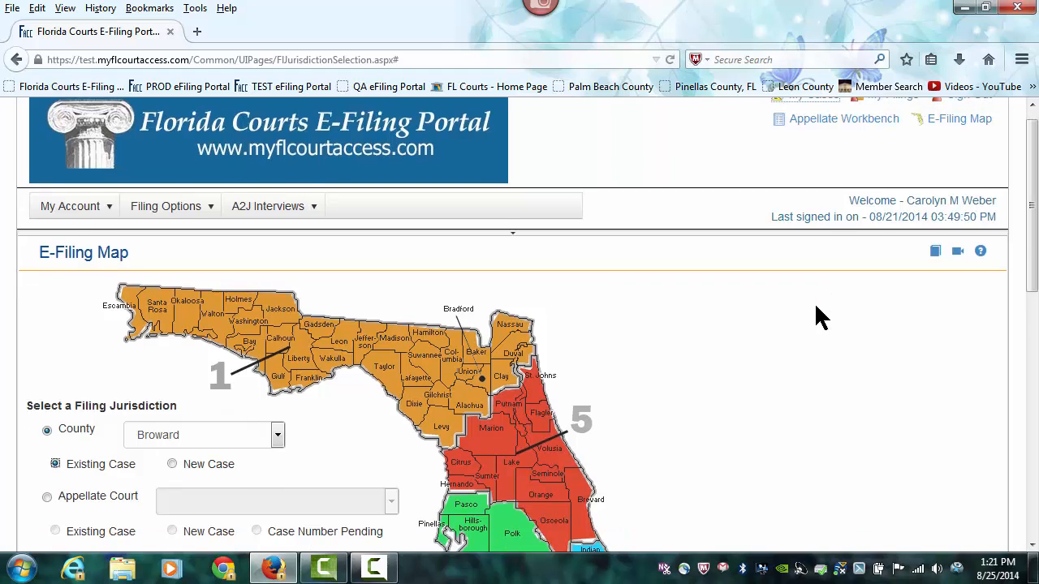
click(209, 295)
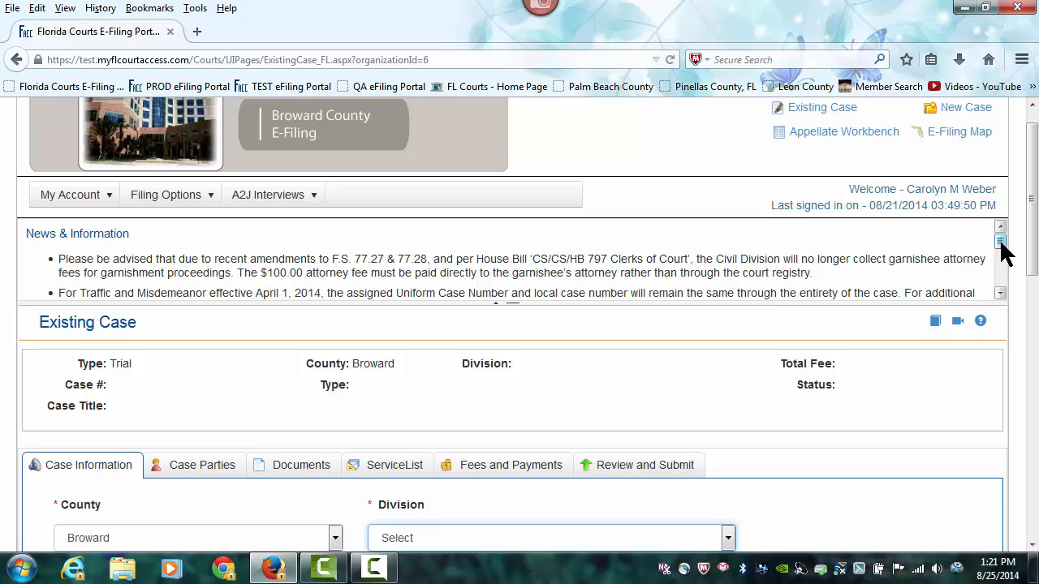
Step: Read through Broward county's News & Information notices and enlarge the area to show more of them at once
drag(1001, 241, 1006, 281)
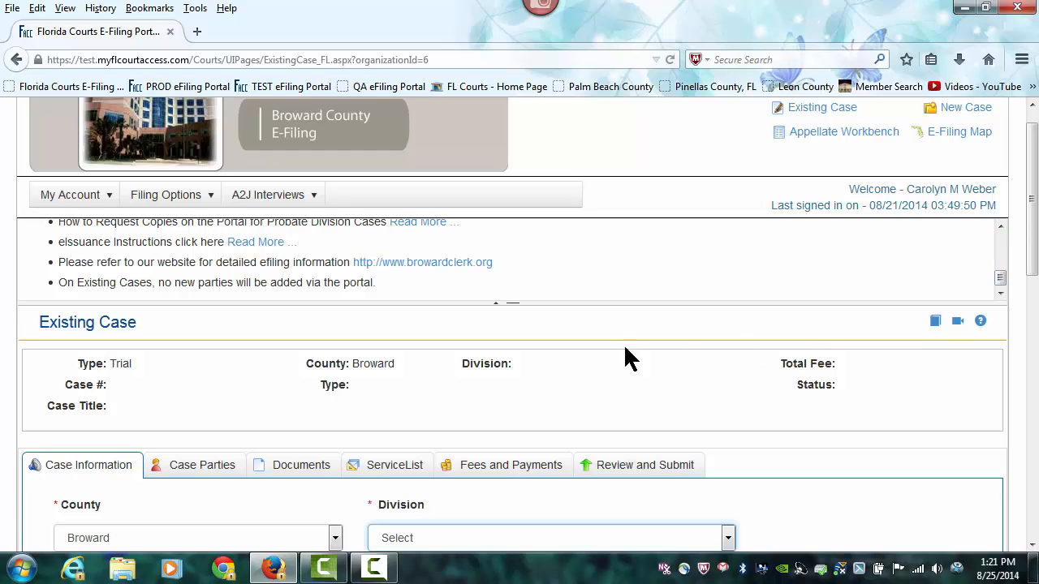
drag(555, 304, 569, 365)
drag(996, 316, 1006, 230)
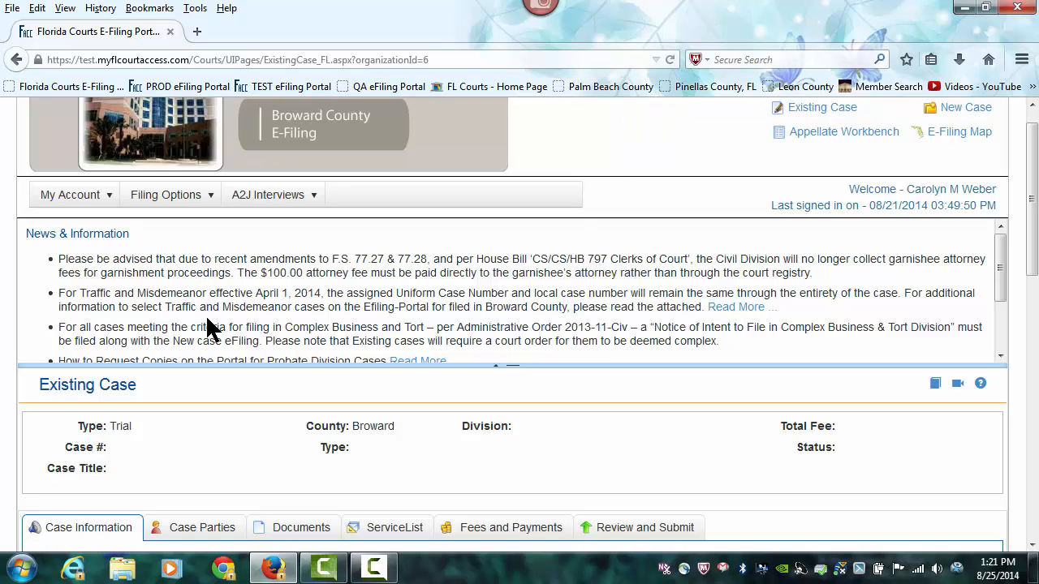
Step: Go to the FL Courts home page and review its Self-Help links and Court Locator section
click(506, 92)
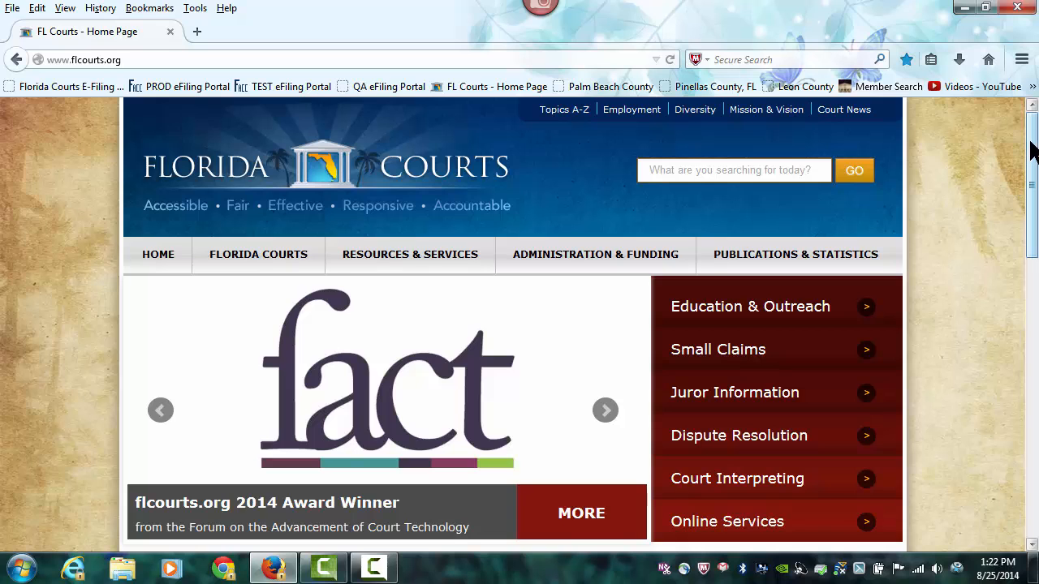
drag(1032, 150, 1031, 300)
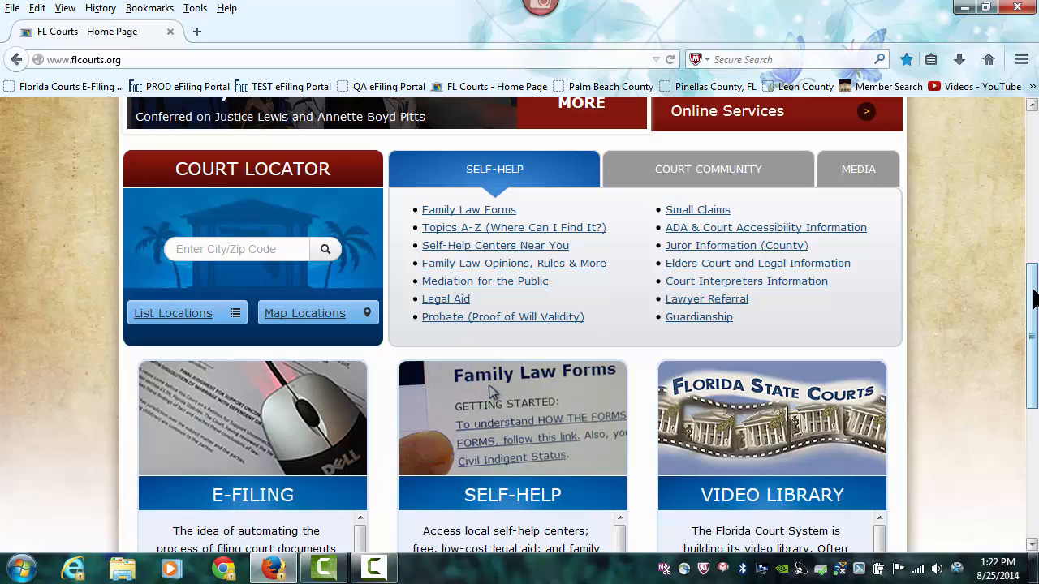
mouse_move(1035, 298)
mouse_down()
mouse_move(1036, 335)
mouse_move(1036, 290)
mouse_up()
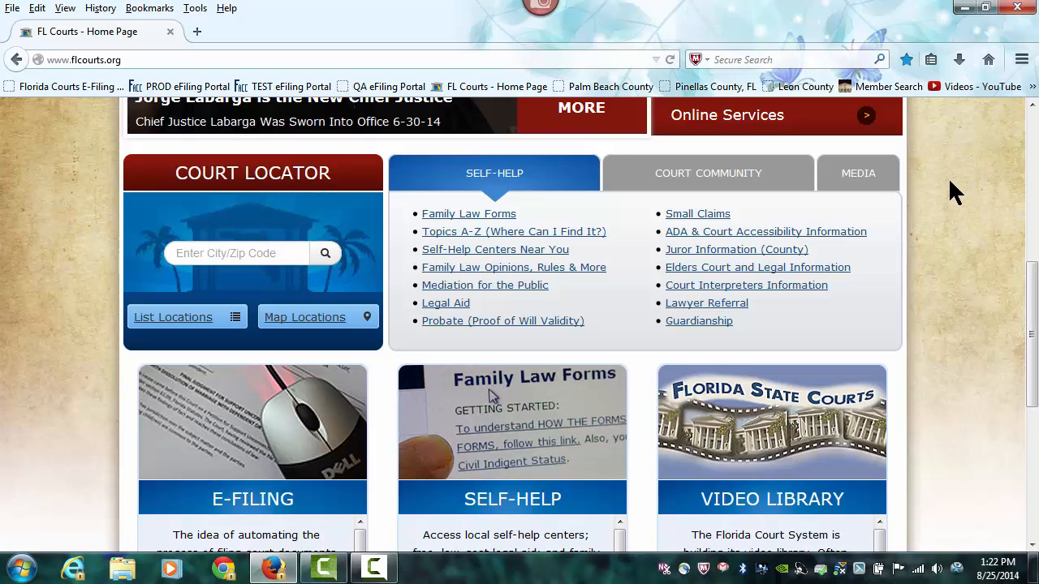
Step: Minimize the browser, start Word 2013 from the desktop and create a blank document
click(964, 7)
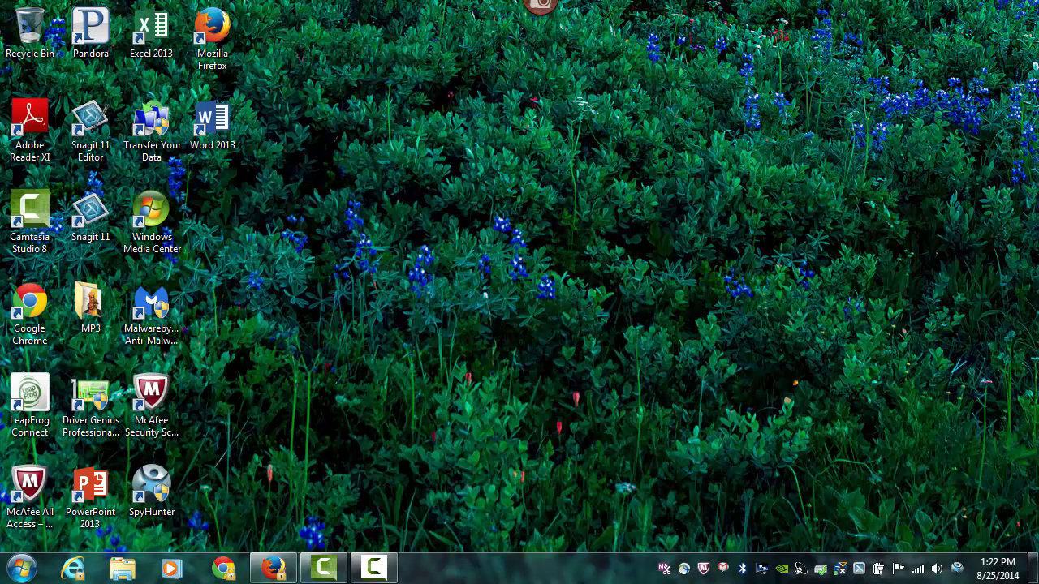
click(216, 118)
double_click(216, 118)
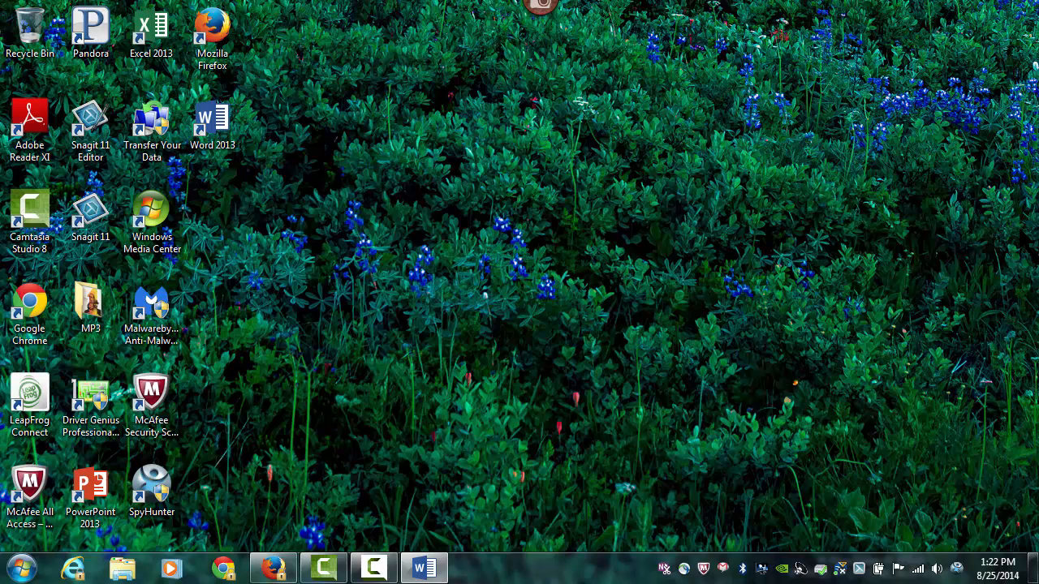
click(421, 570)
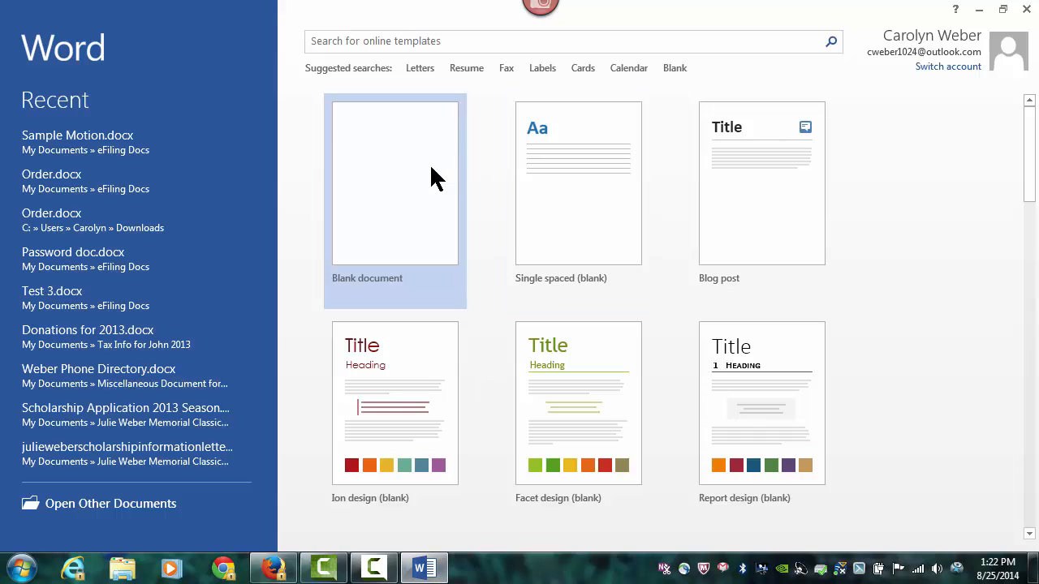
click(431, 177)
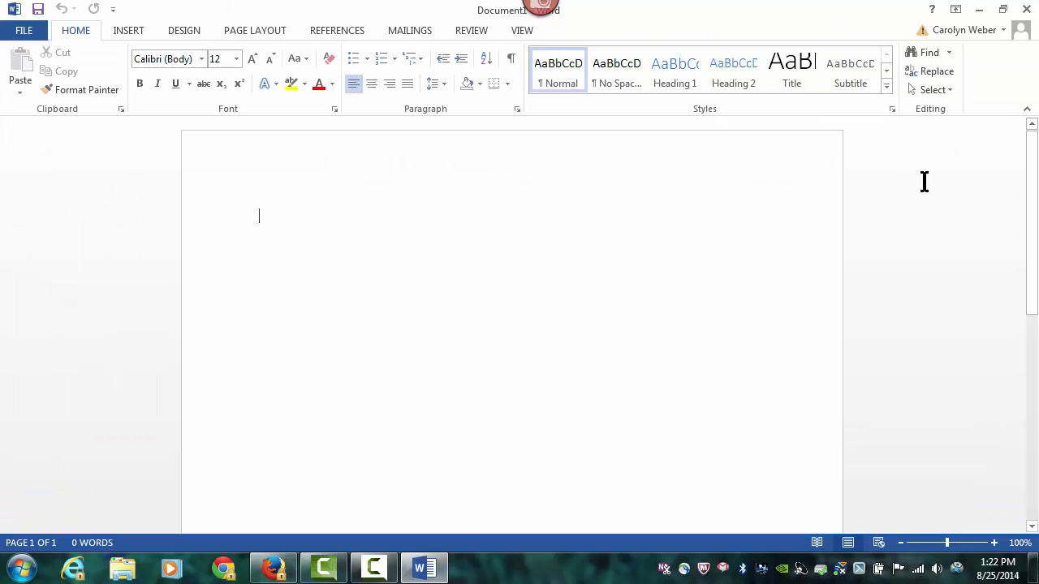
Step: Open the recent document Sample Motion.docx from the eFiling Docs folder, review it and save it in place
click(24, 30)
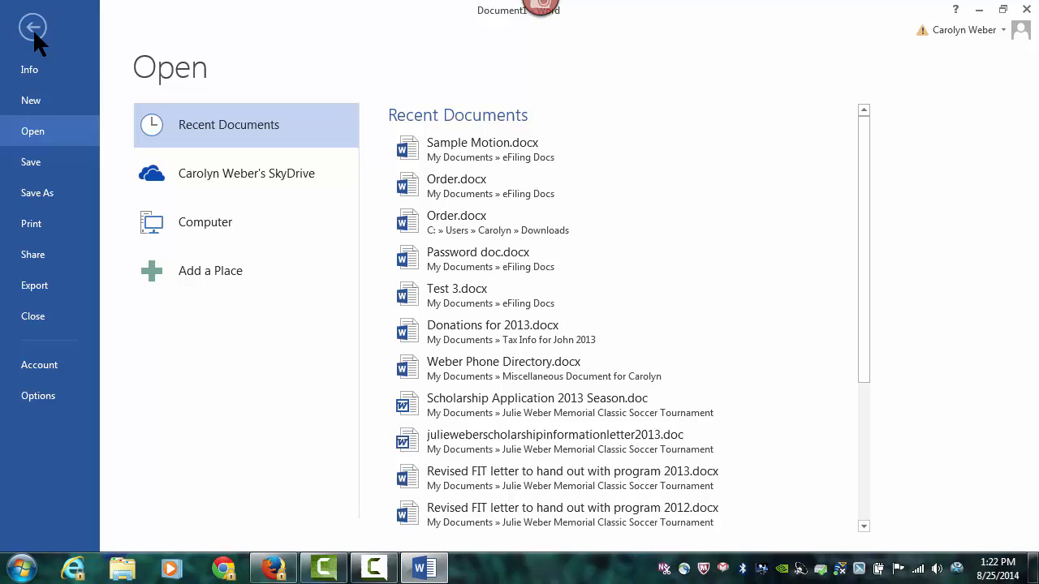
click(470, 134)
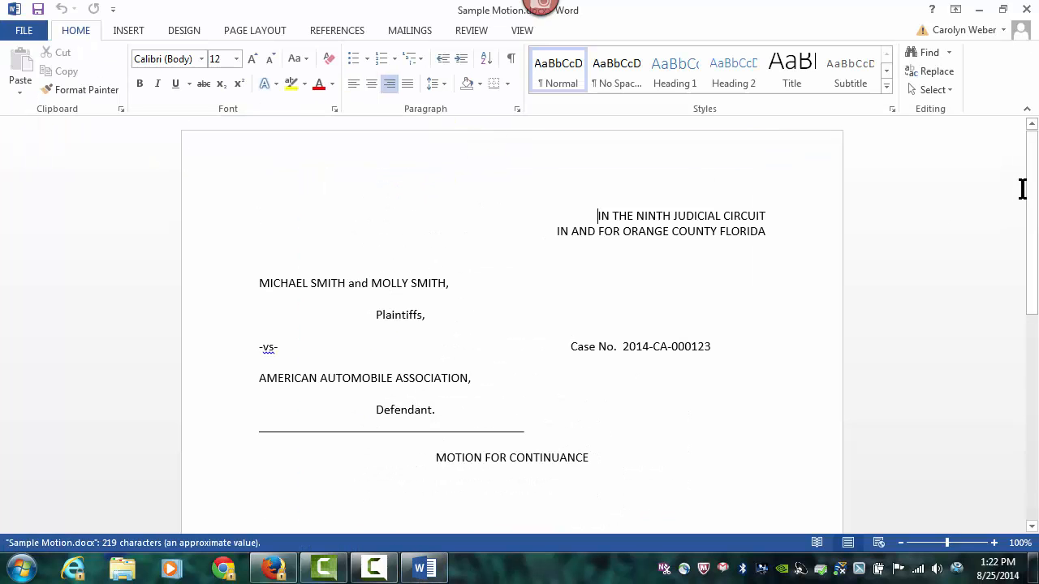
drag(1032, 182, 1036, 143)
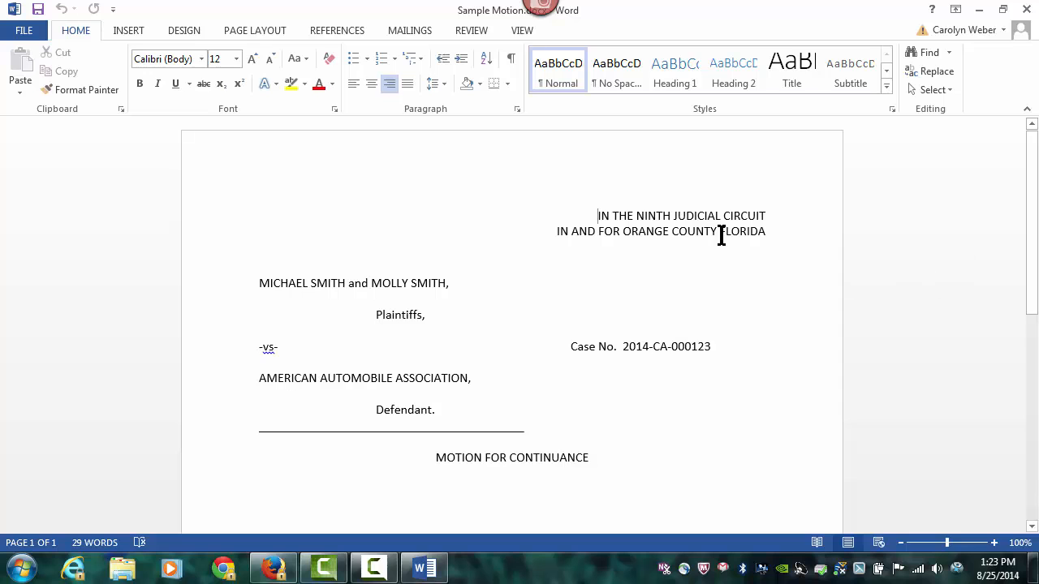
click(24, 31)
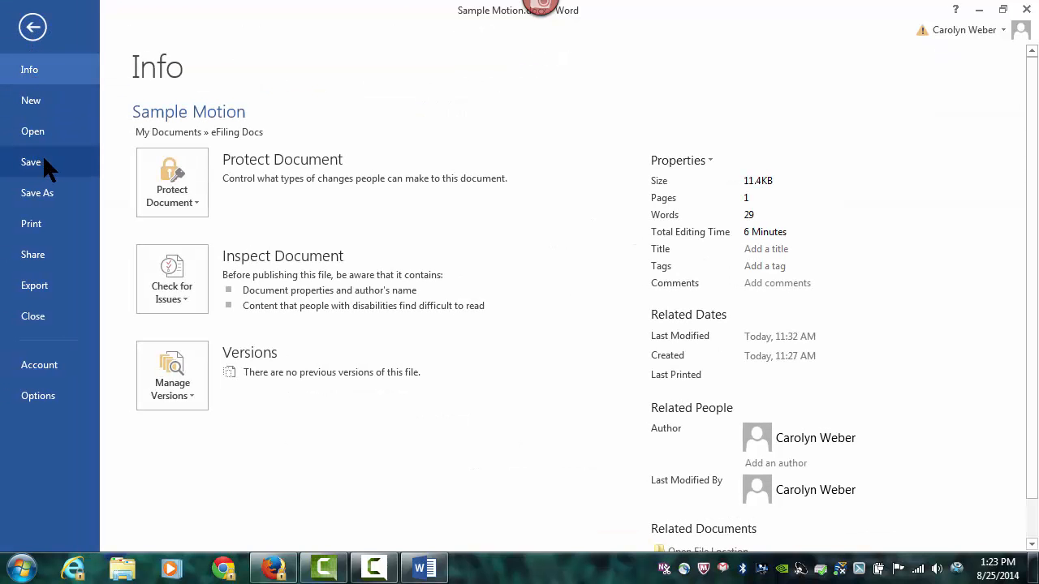
click(45, 160)
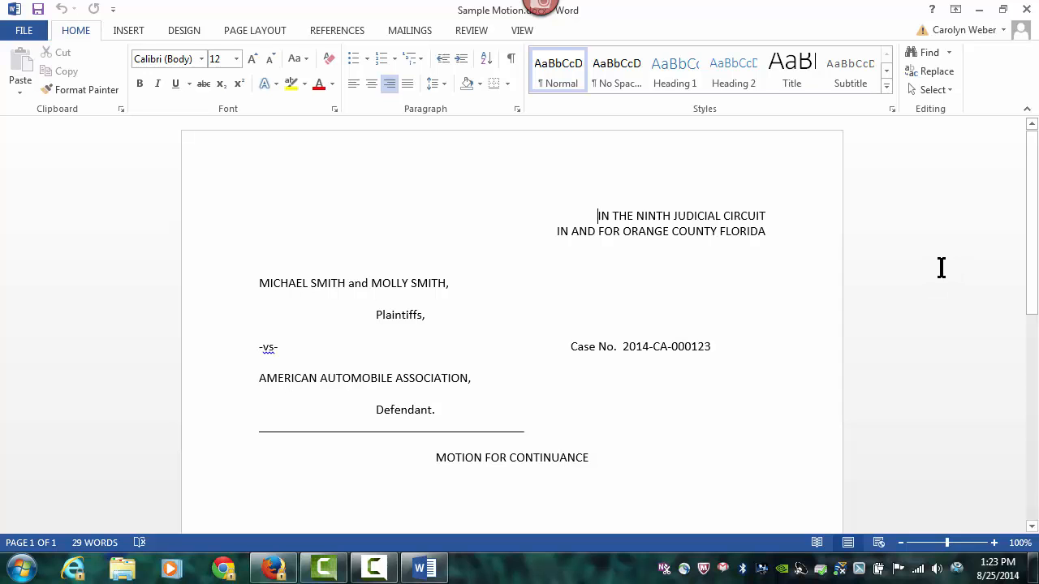
Step: Save a PDF copy of the motion as Sample Motion.pdf in the eFiling Docs folder, replacing the existing file
click(25, 29)
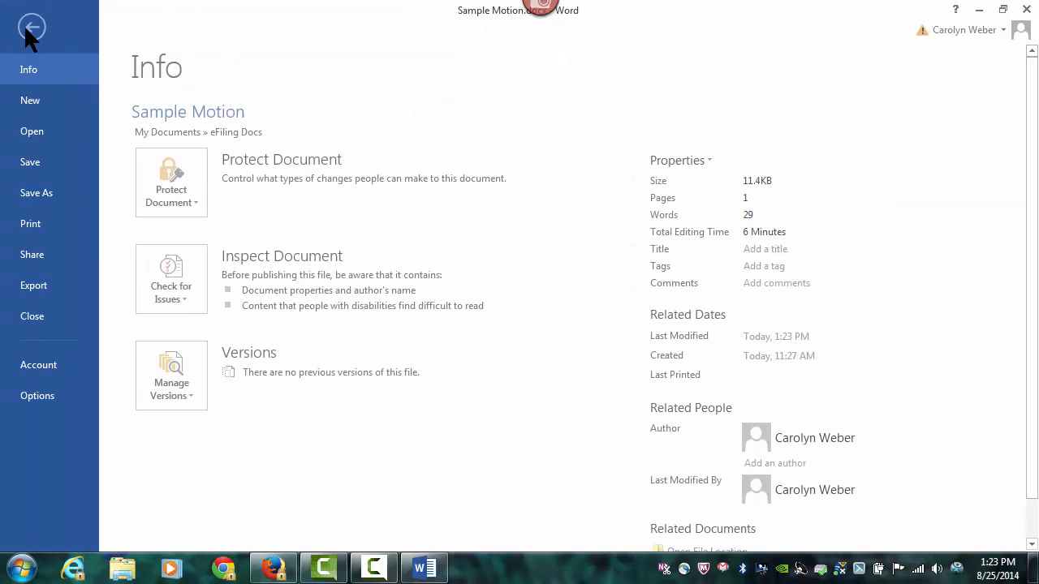
click(38, 191)
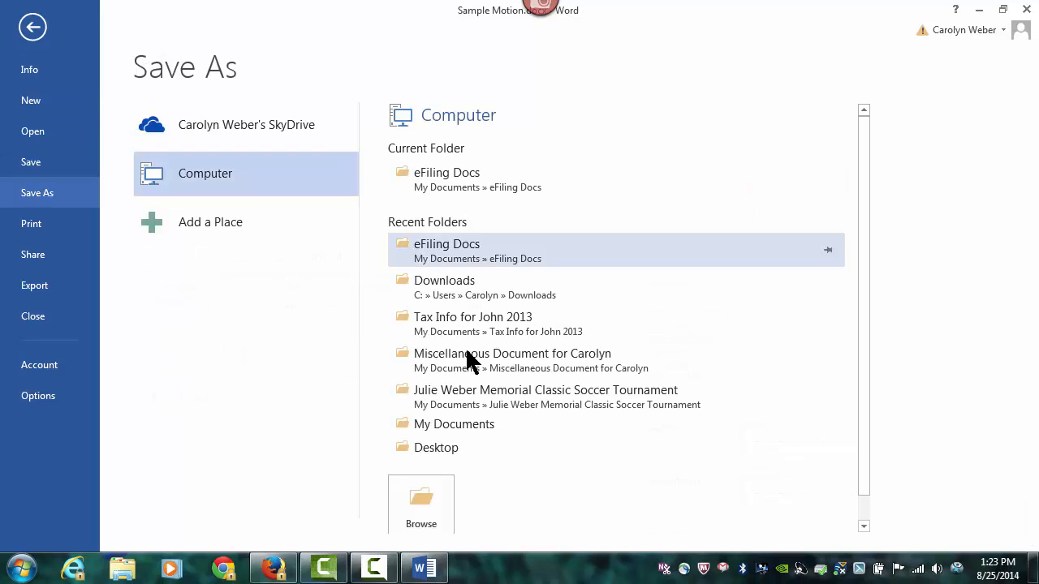
click(441, 173)
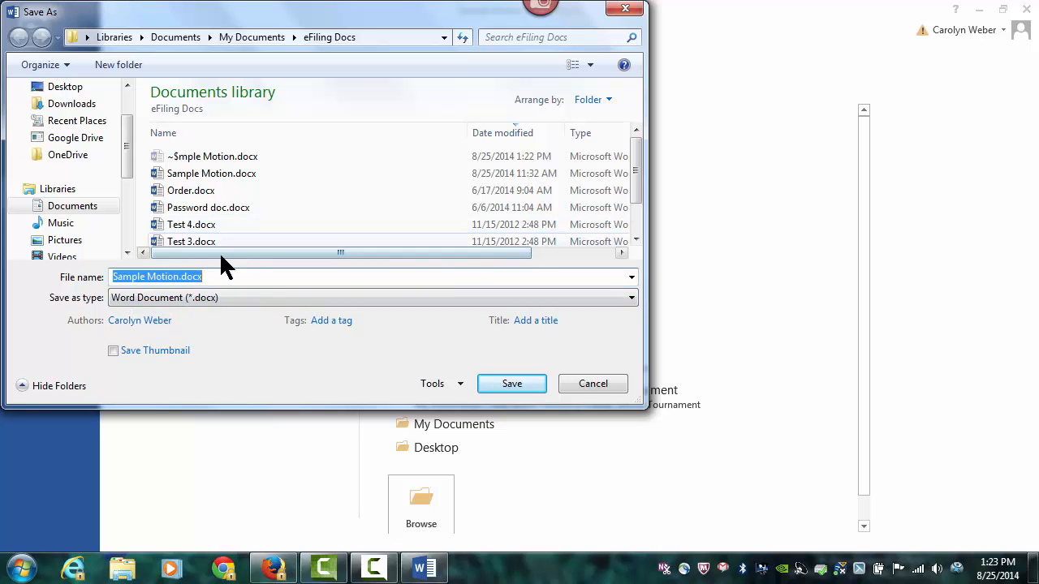
click(223, 297)
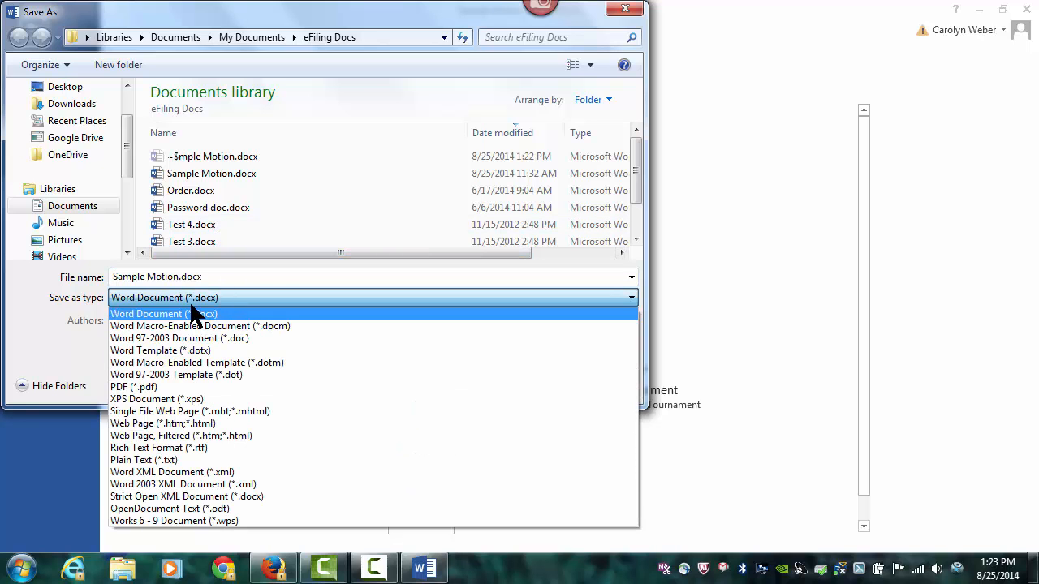
click(147, 386)
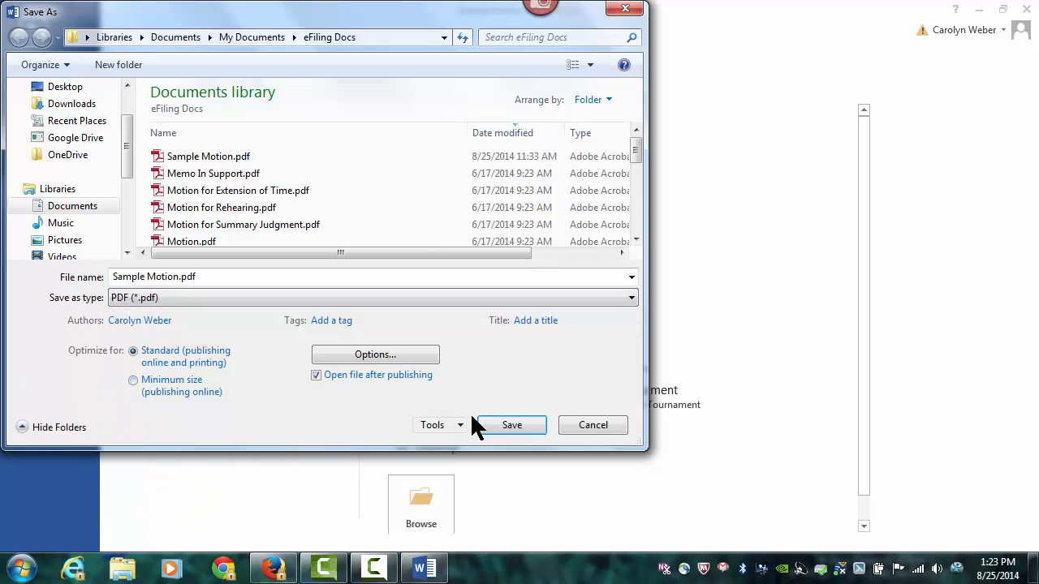
click(520, 428)
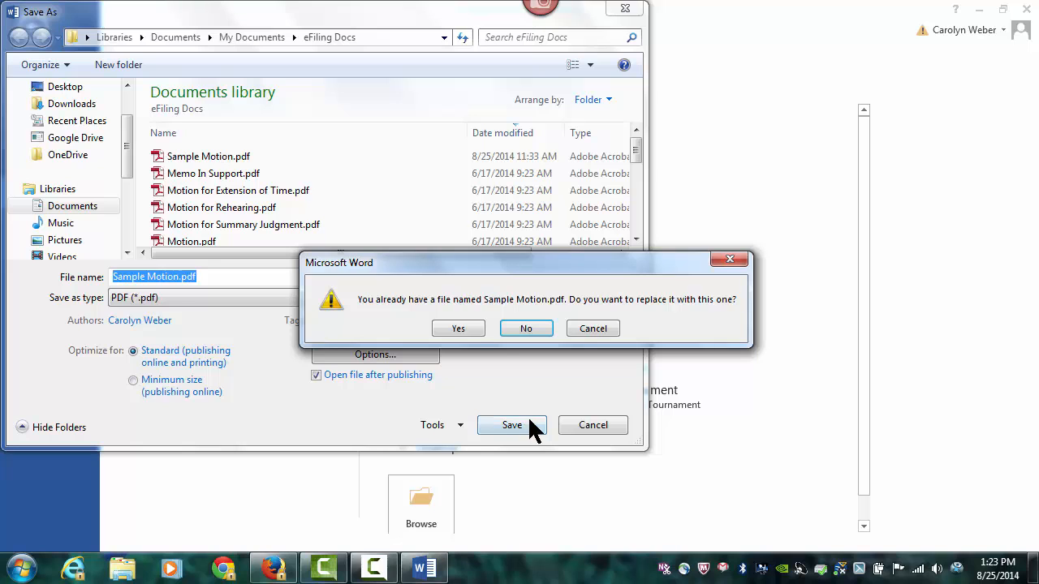
click(459, 328)
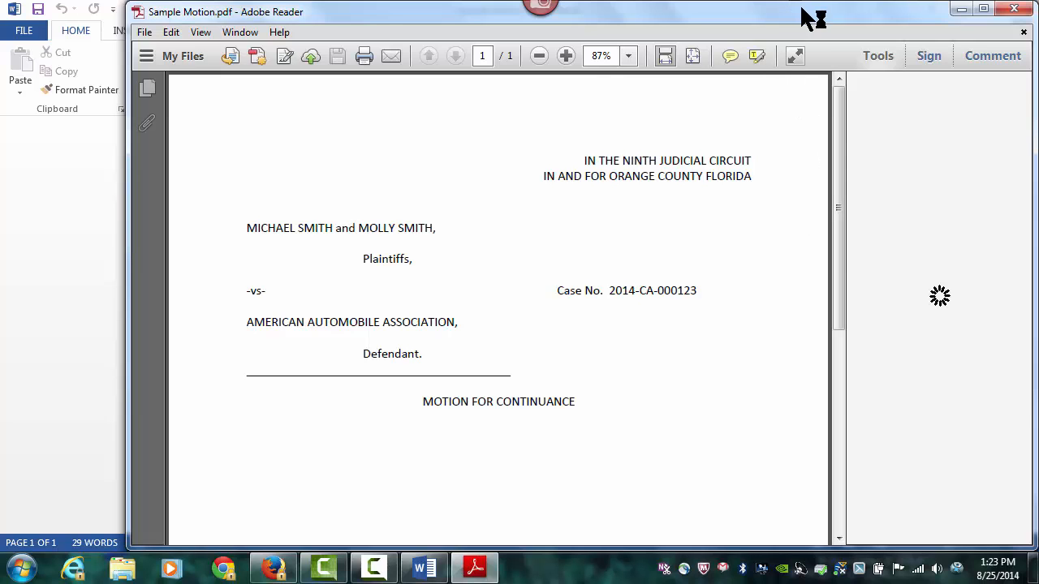
Step: Look over the published PDF in Adobe Reader, and close both it and the Word document
drag(804, 11, 753, 18)
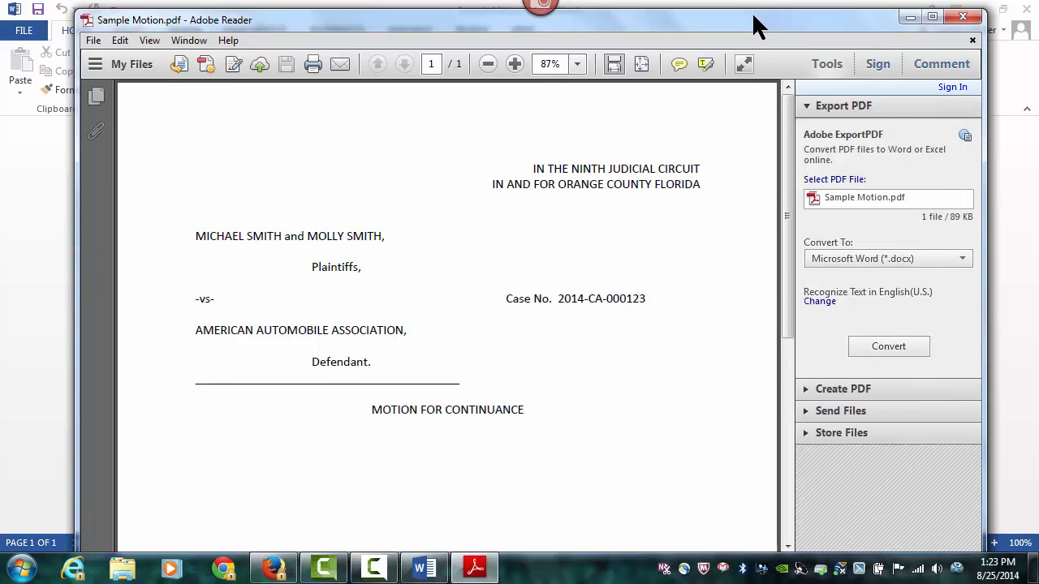
click(962, 18)
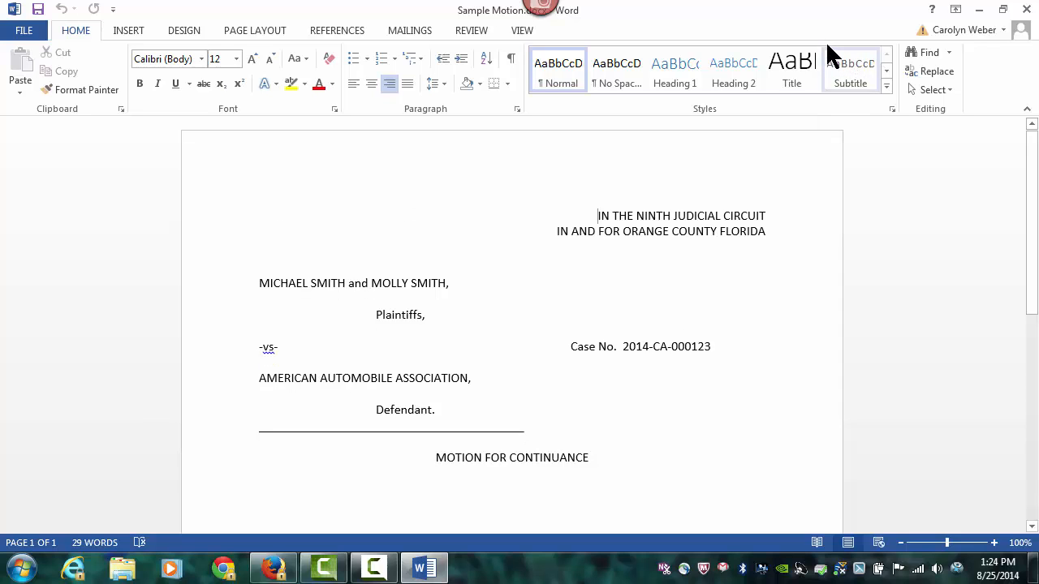
click(816, 66)
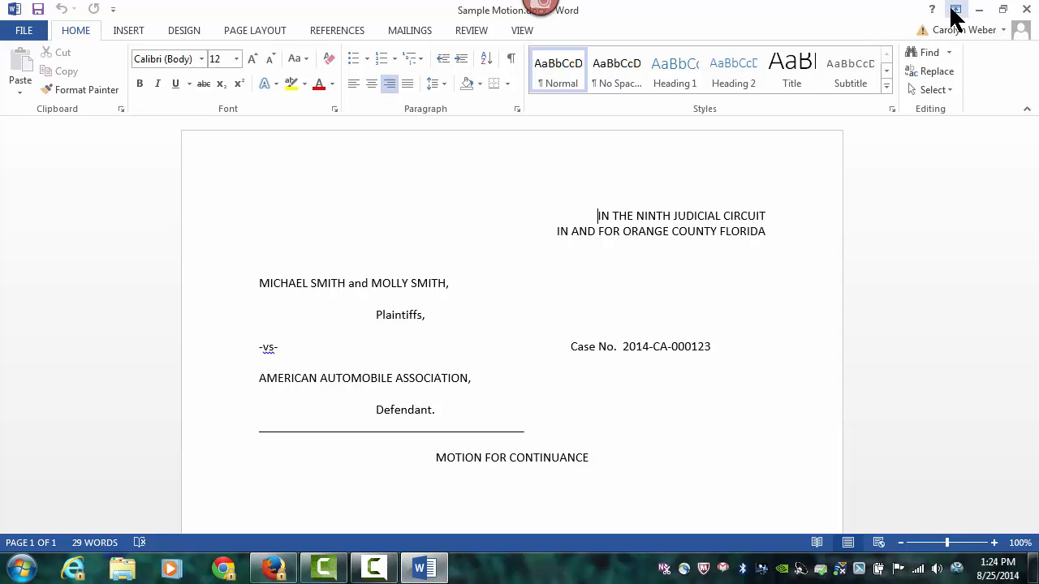
click(1025, 15)
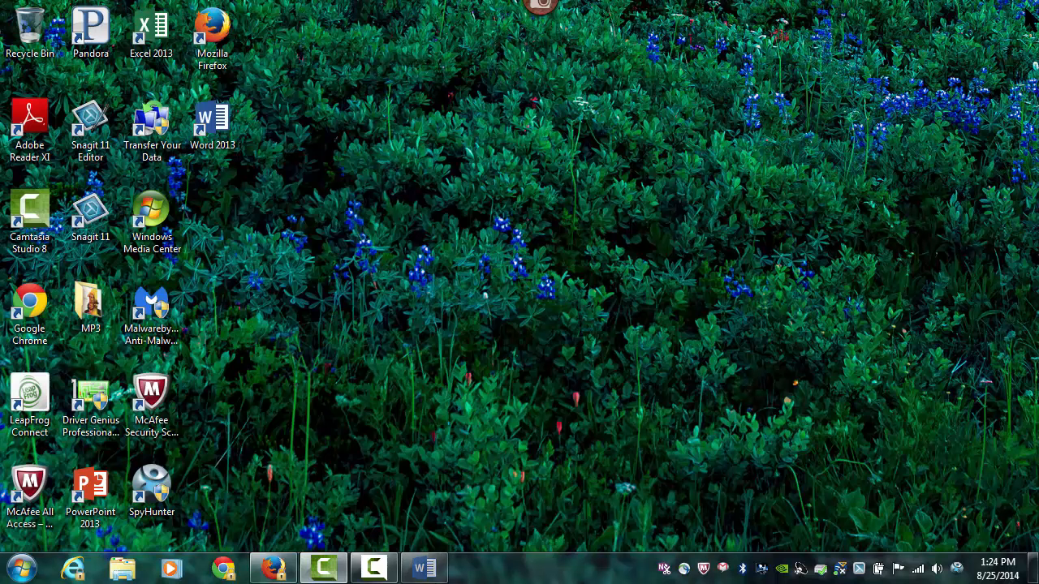
Step: Switch to Firefox and open the E-Filing Portal's login page from the Florida Courts E-Filing Portal site
click(274, 570)
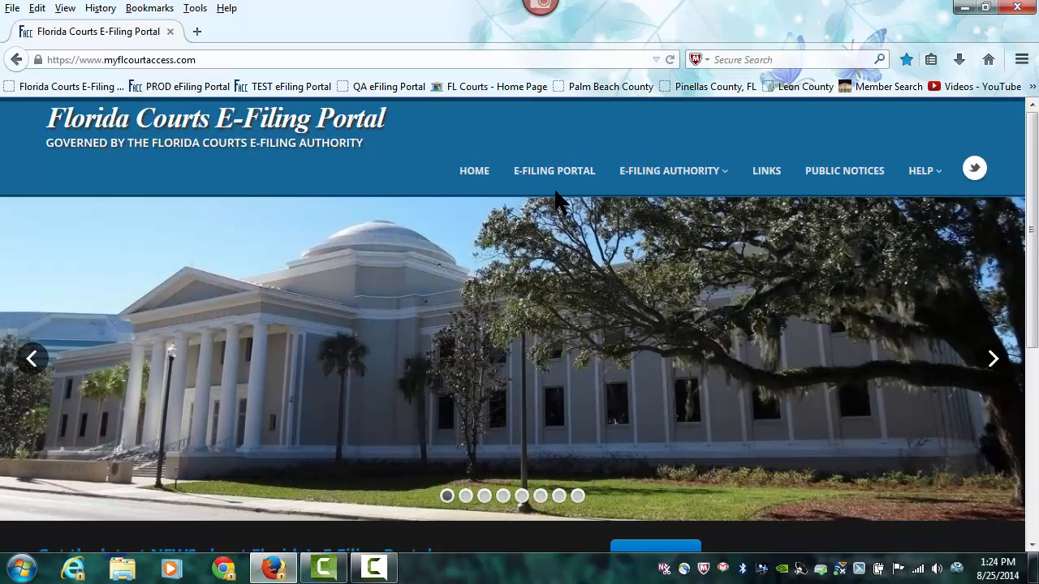
click(559, 175)
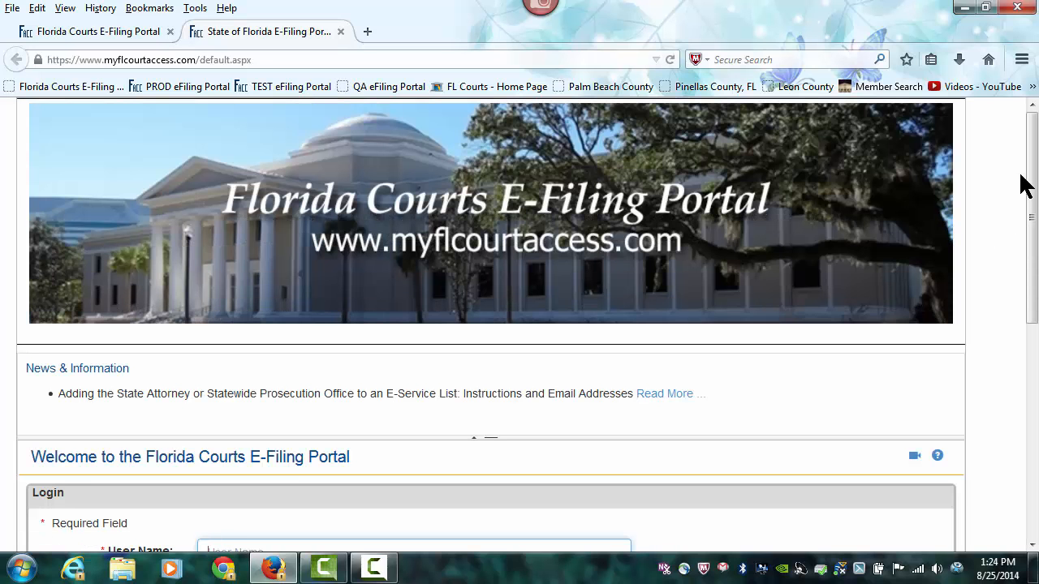
drag(1036, 177, 1036, 270)
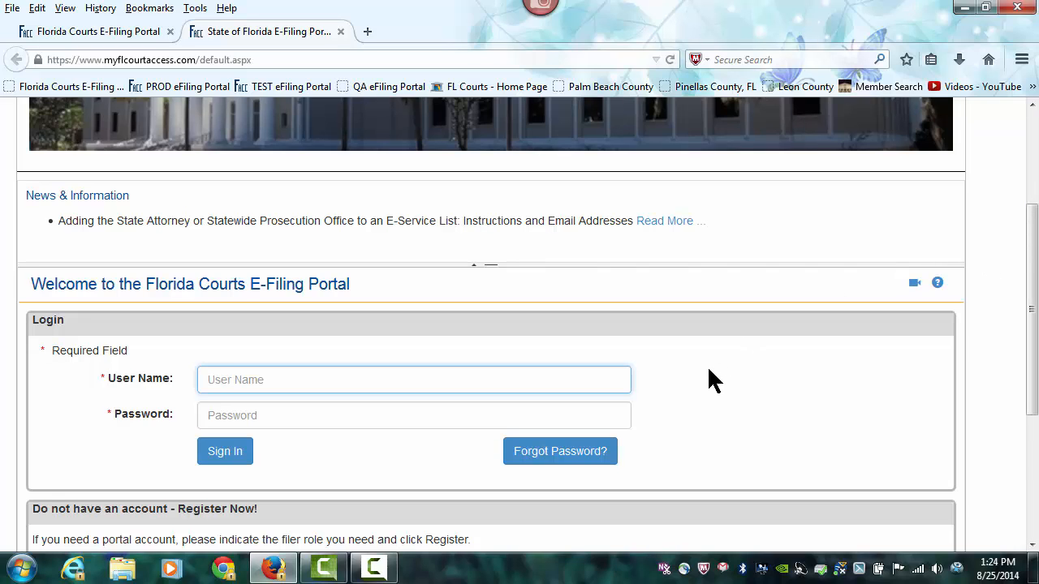